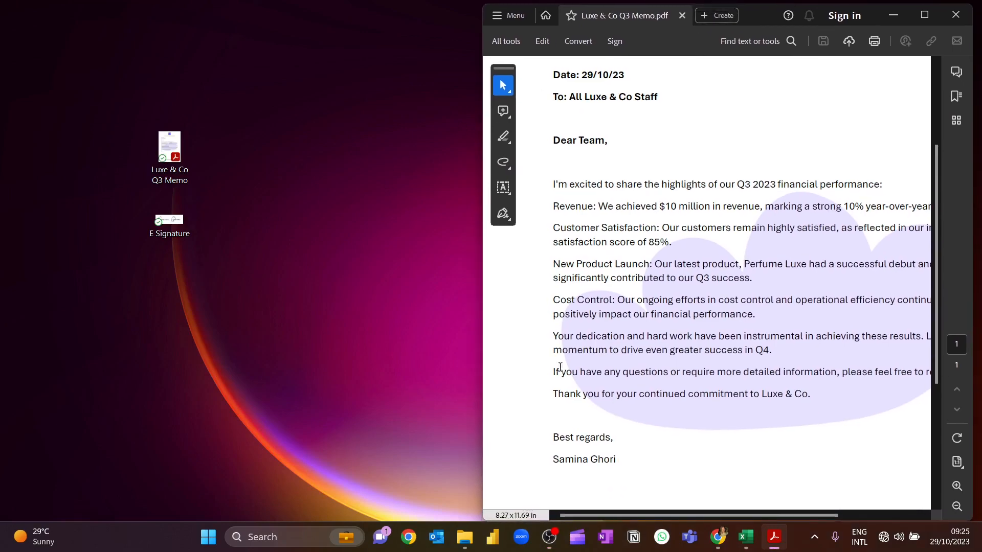
Launch Word and open the Luxe & Co Q3 Memo PDF from the desktop, accepting its conversion to an editable document.
{"action": "left_click", "coordinate": [292, 539]}
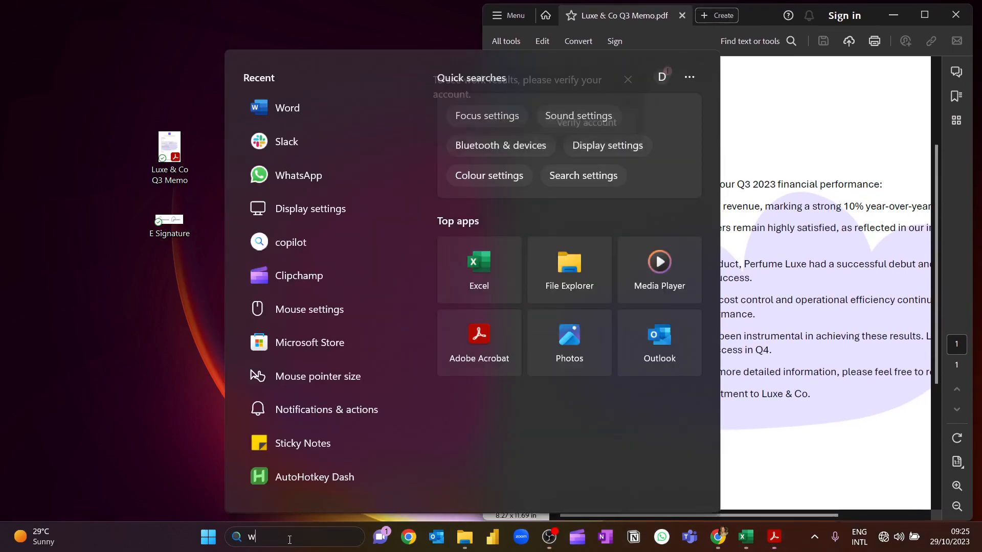
{"action": "type", "text": "word"}
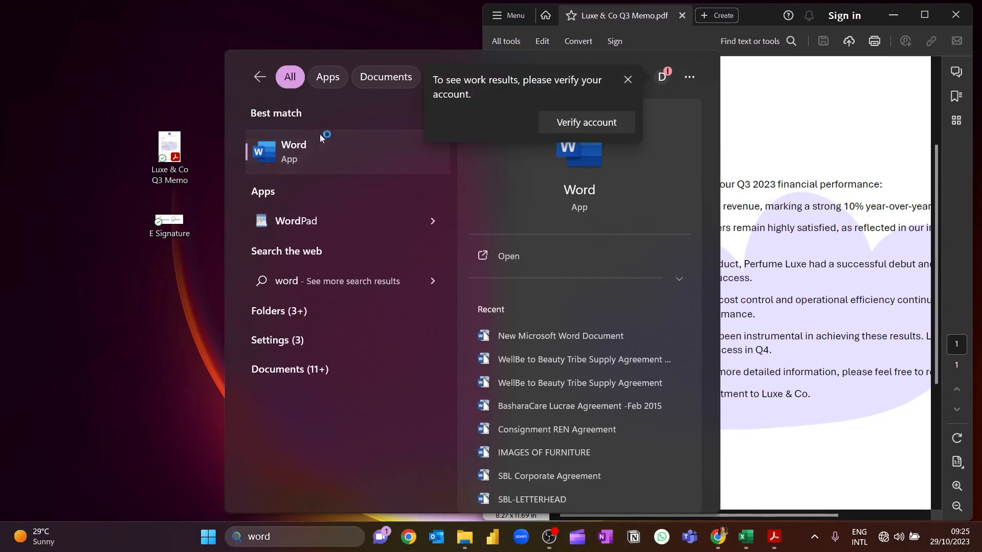
{"action": "left_click", "coordinate": [320, 133]}
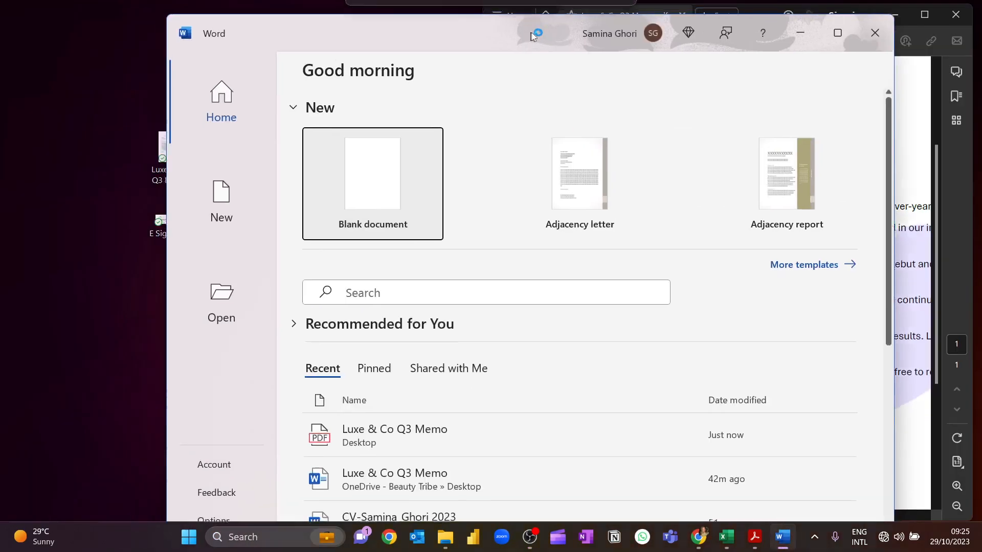
{"action": "left_click_drag", "start_coordinate": [532, 35], "coordinate": [593, 19]}
{"action": "left_click_drag", "start_coordinate": [190, 171], "coordinate": [494, 329]}
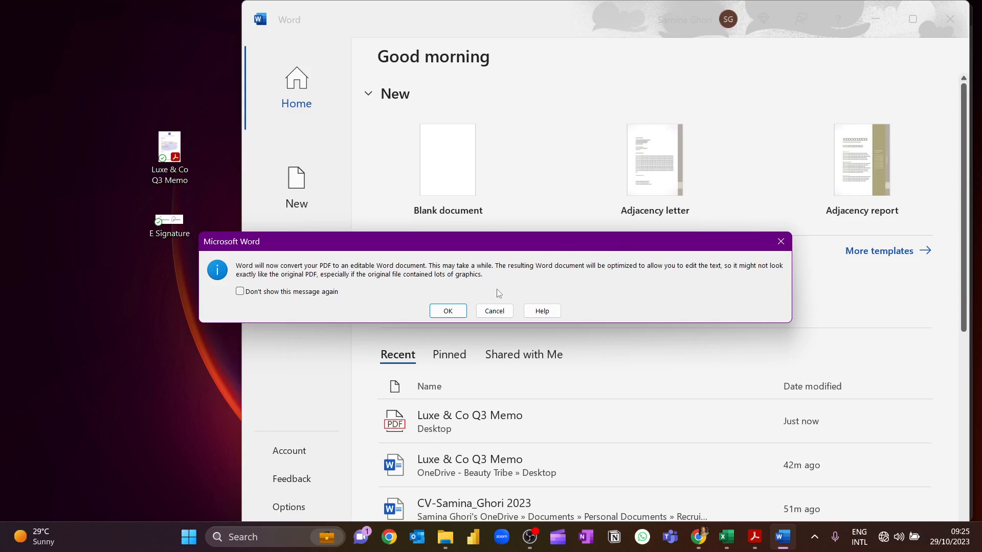
{"action": "left_click", "coordinate": [456, 314]}
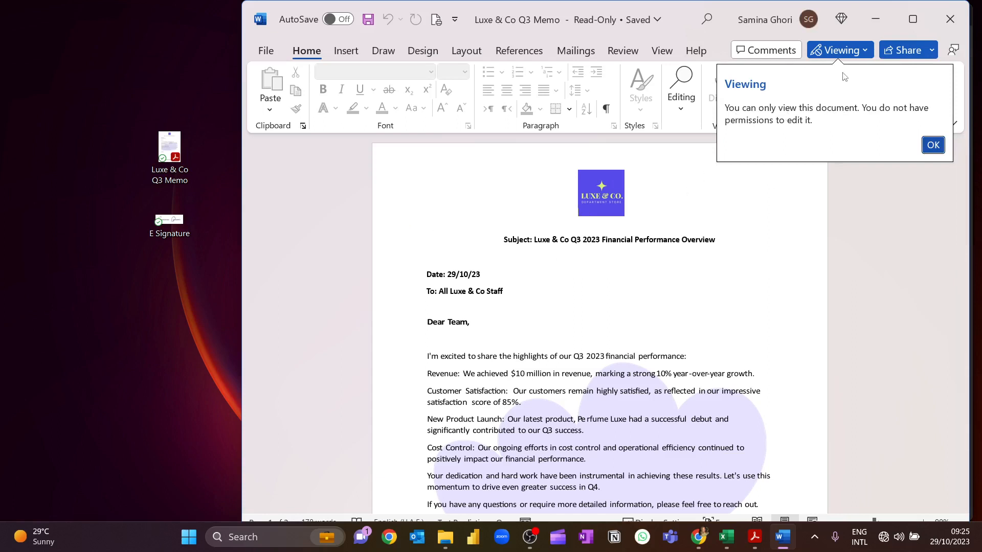
Switch the converted memo from Viewing mode to allow editing, and maximize the document window.
{"action": "left_click", "coordinate": [871, 50]}
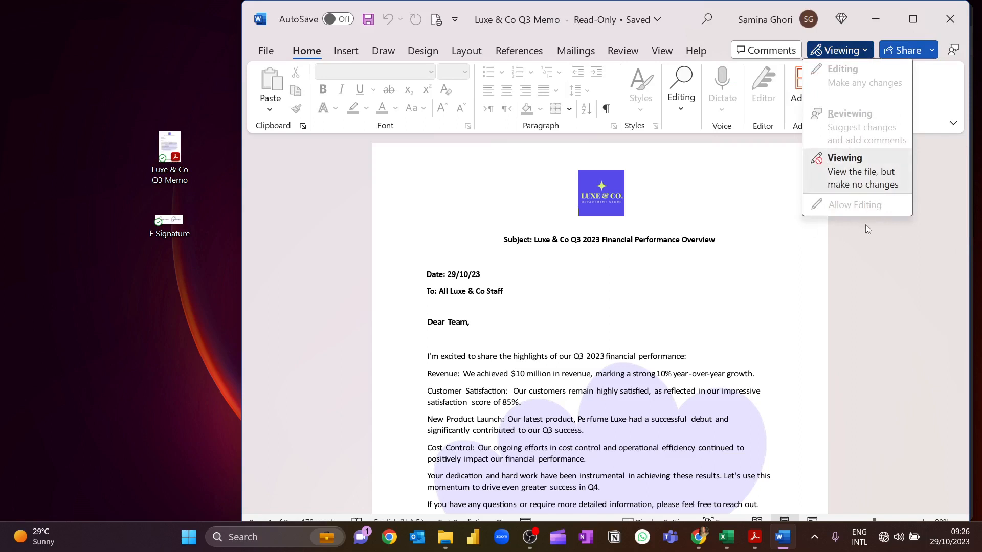
{"action": "left_click", "coordinate": [862, 226]}
{"action": "left_click", "coordinate": [895, 51]}
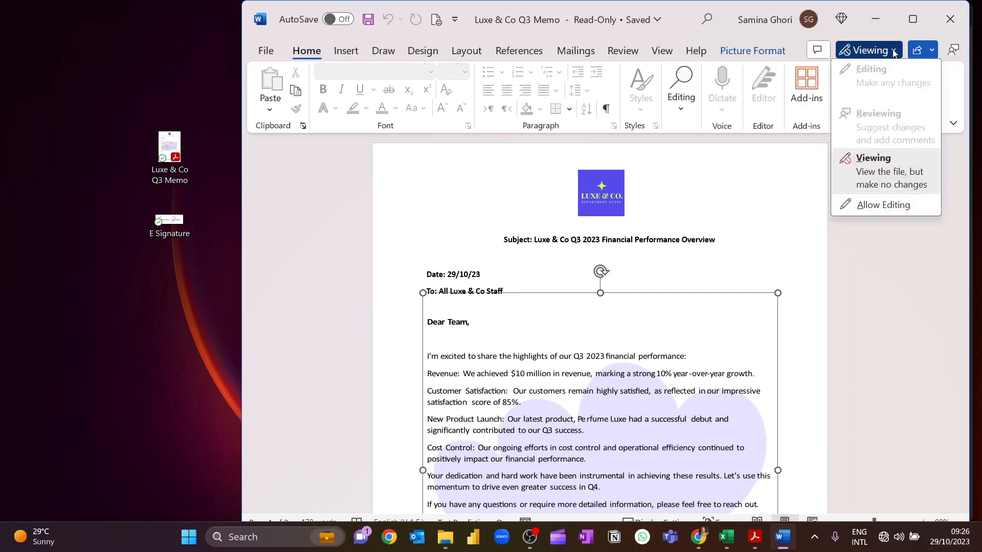
{"action": "left_click", "coordinate": [879, 205]}
{"action": "left_click", "coordinate": [913, 19]}
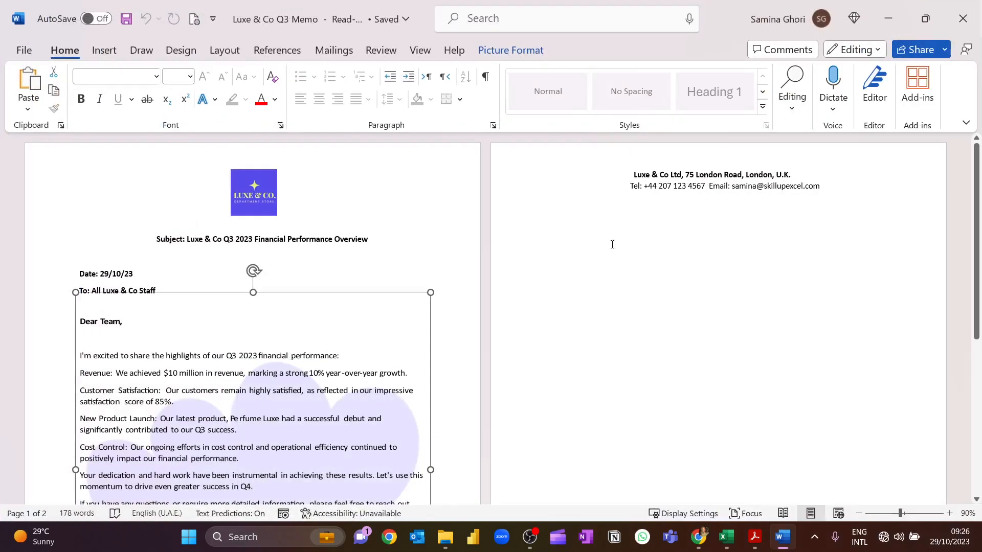
Examine the converted memo's layout and how its body paragraphs can be selected for editing.
{"action": "scroll", "coordinate": [386, 396], "scroll_direction": "down", "scroll_amount": 8}
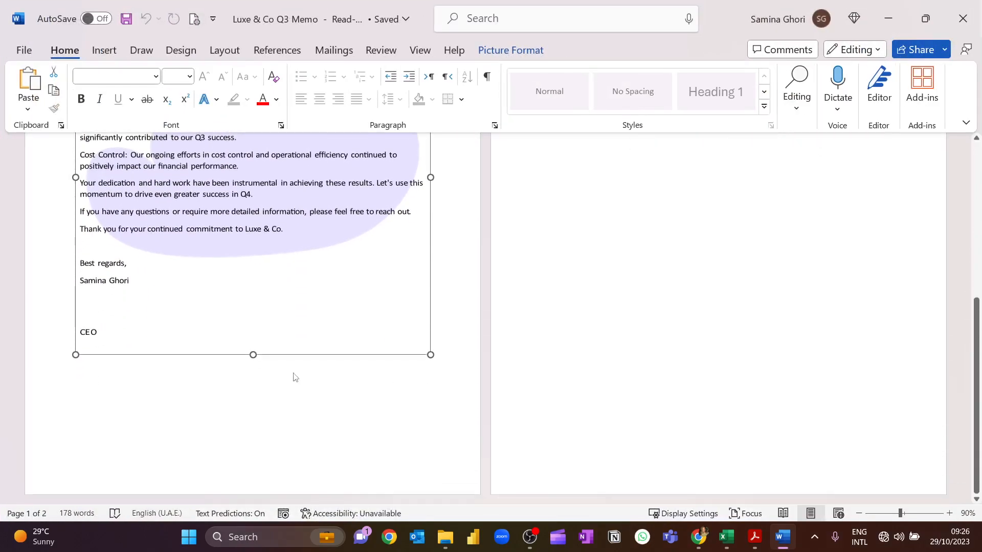
{"action": "scroll", "coordinate": [247, 433], "scroll_direction": "up", "scroll_amount": 4}
{"action": "left_click", "coordinate": [247, 352]}
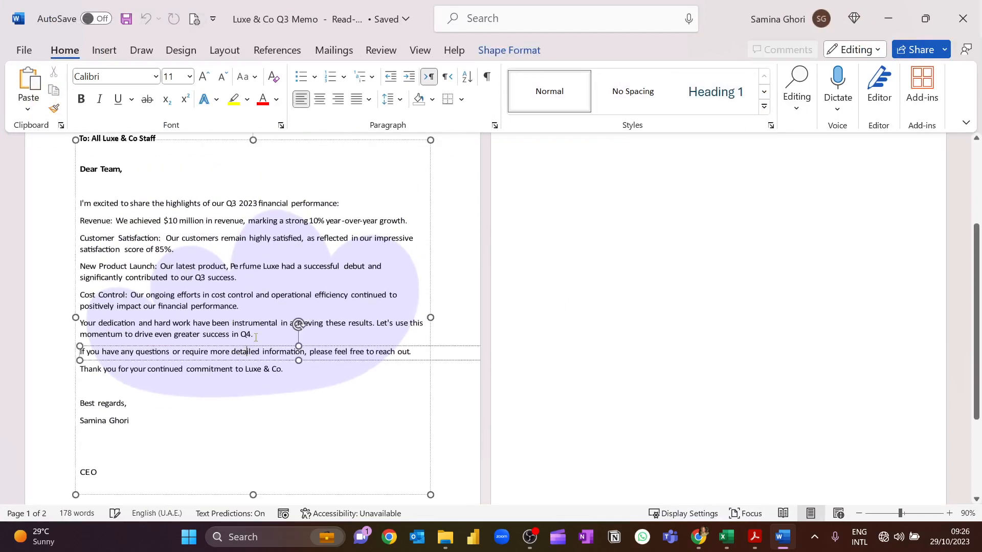
{"action": "left_click", "coordinate": [248, 295]}
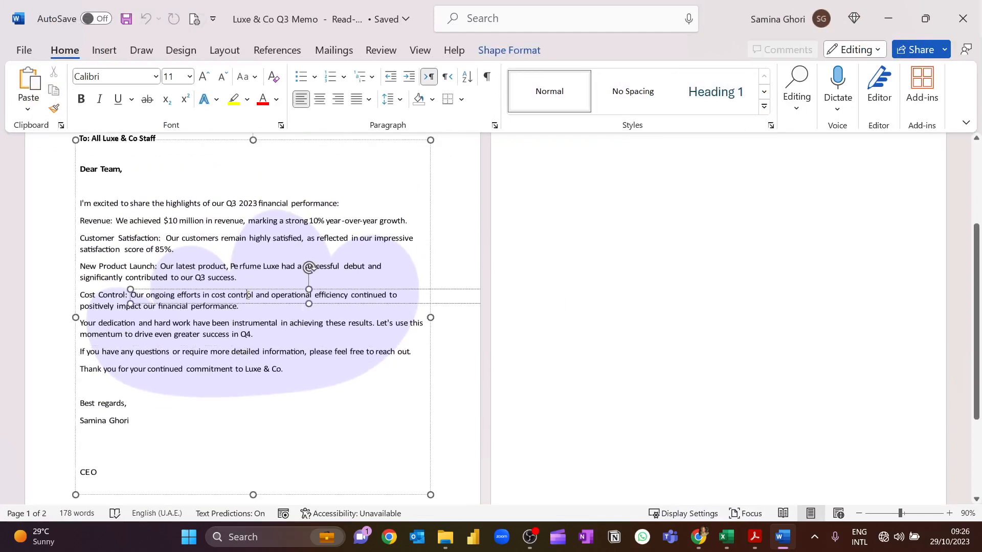
{"action": "left_click", "coordinate": [257, 267]}
{"action": "left_click", "coordinate": [271, 233]}
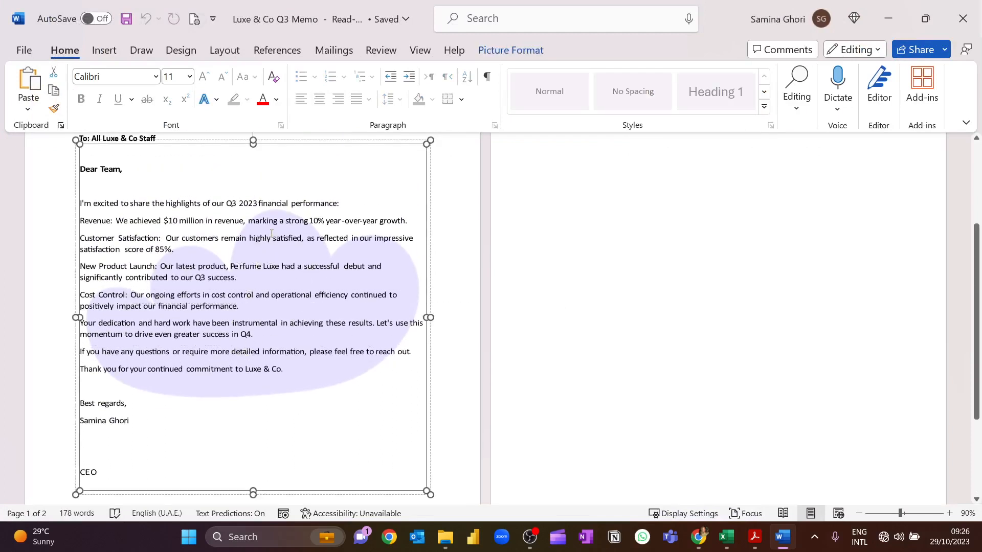
{"action": "left_click", "coordinate": [277, 203]}
{"action": "scroll", "coordinate": [317, 230], "scroll_direction": "up", "scroll_amount": 3}
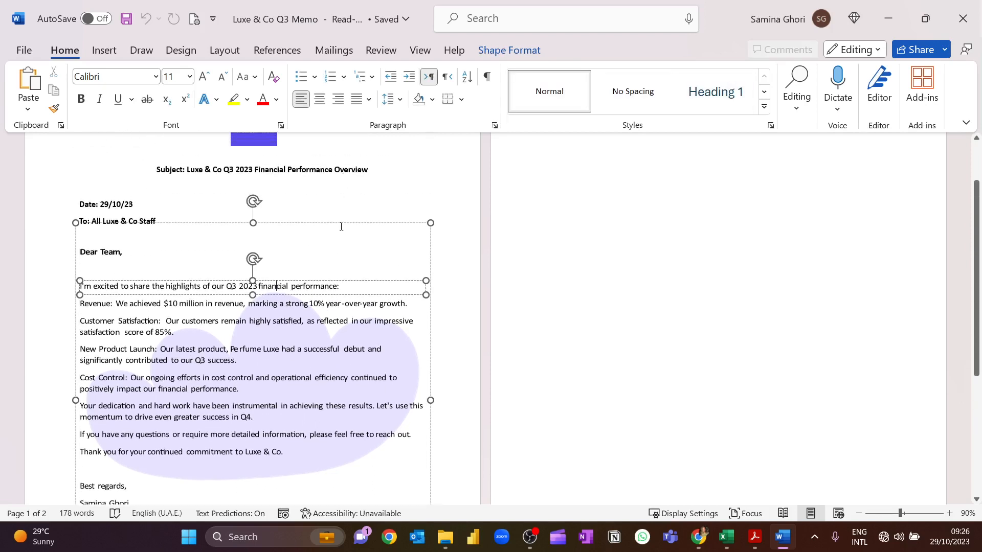
{"action": "scroll", "coordinate": [341, 226], "scroll_direction": "up", "scroll_amount": 2}
Copy the company address and contact lines at the start of page two, and delete them from there.
{"action": "left_click", "coordinate": [853, 177]}
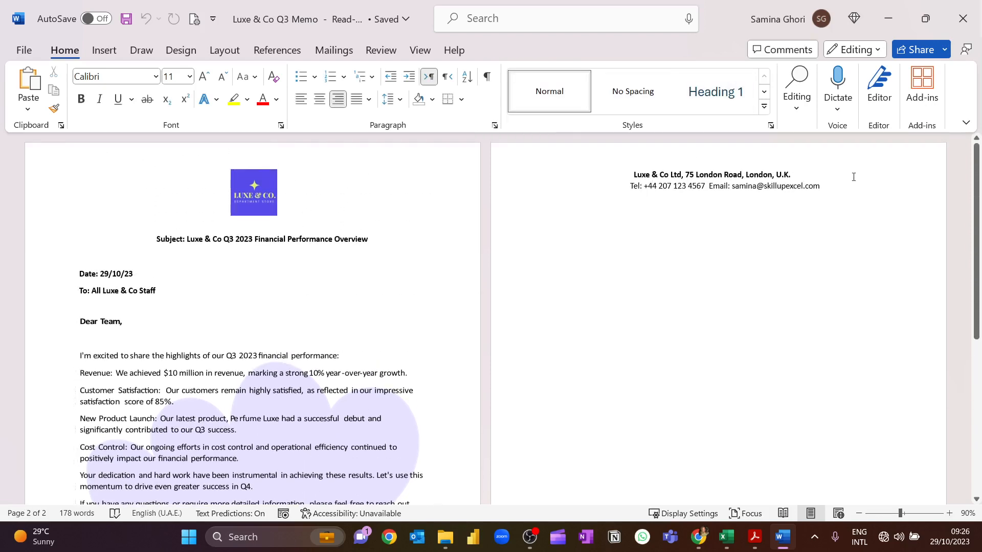
{"action": "left_click_drag", "start_coordinate": [826, 183], "coordinate": [623, 178]}
{"action": "key", "text": "ctrl+c"}
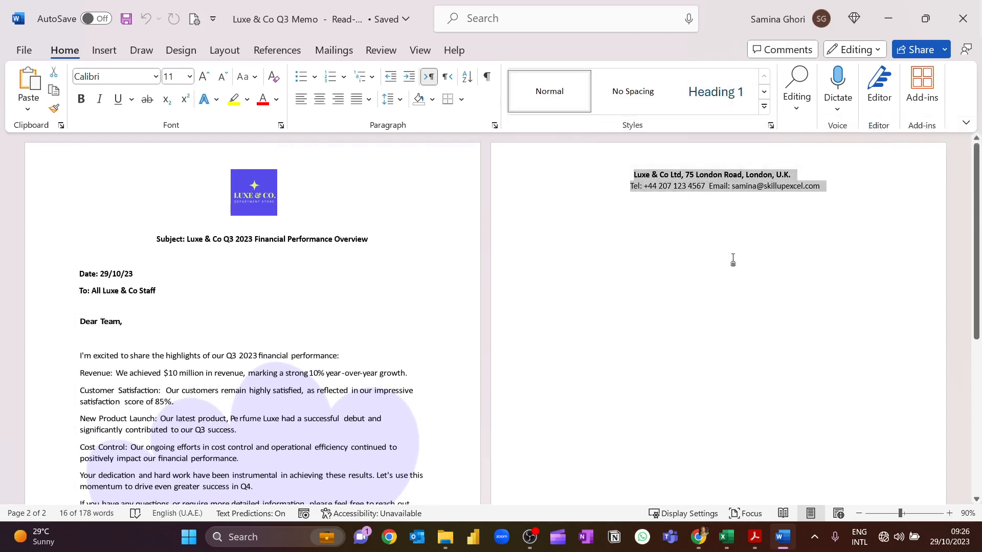
{"action": "key", "text": "Delete"}
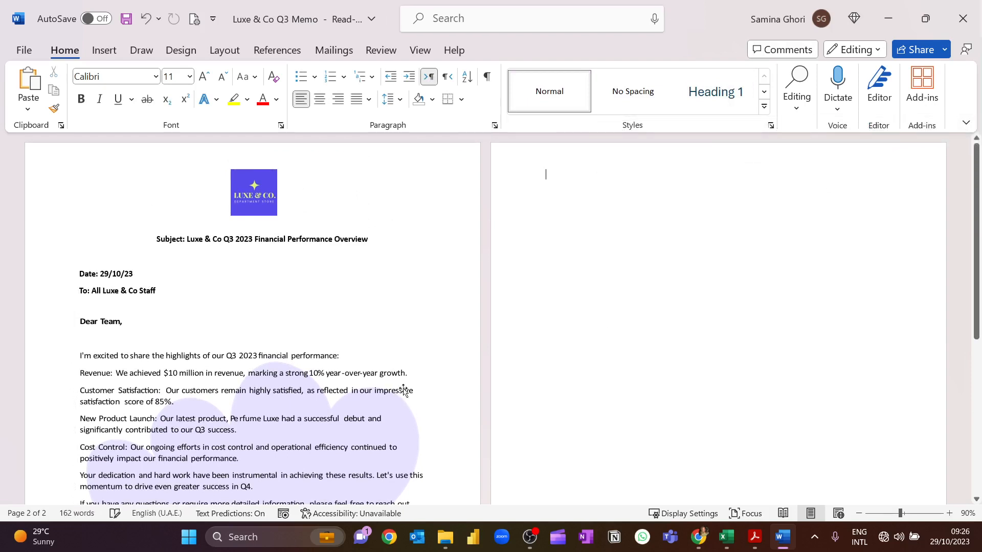
Insert a Blank footer and replace its placeholder with the copied company address and contact lines.
{"action": "scroll", "coordinate": [417, 379], "scroll_direction": "down", "scroll_amount": 5}
{"action": "scroll", "coordinate": [418, 383], "scroll_direction": "down", "scroll_amount": 1}
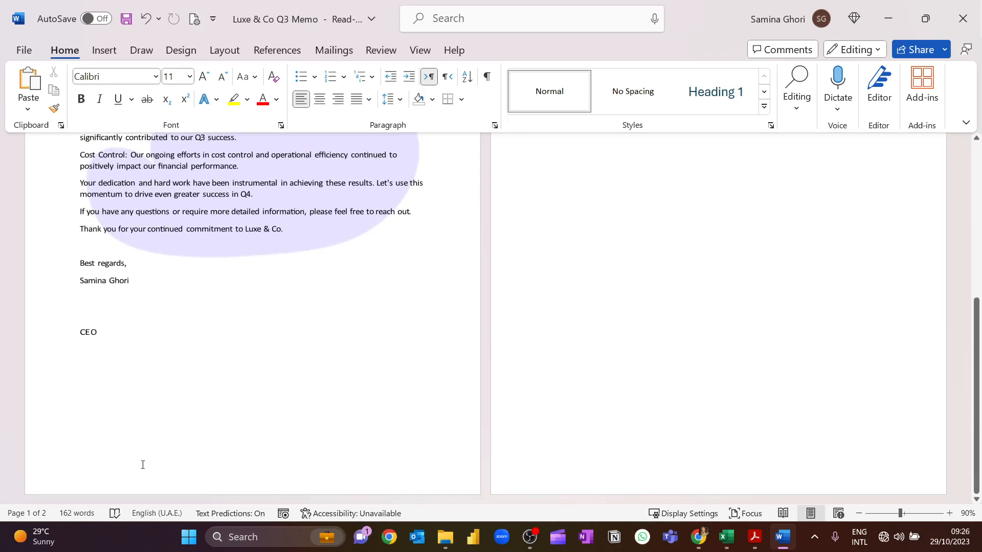
{"action": "left_click", "coordinate": [100, 51]}
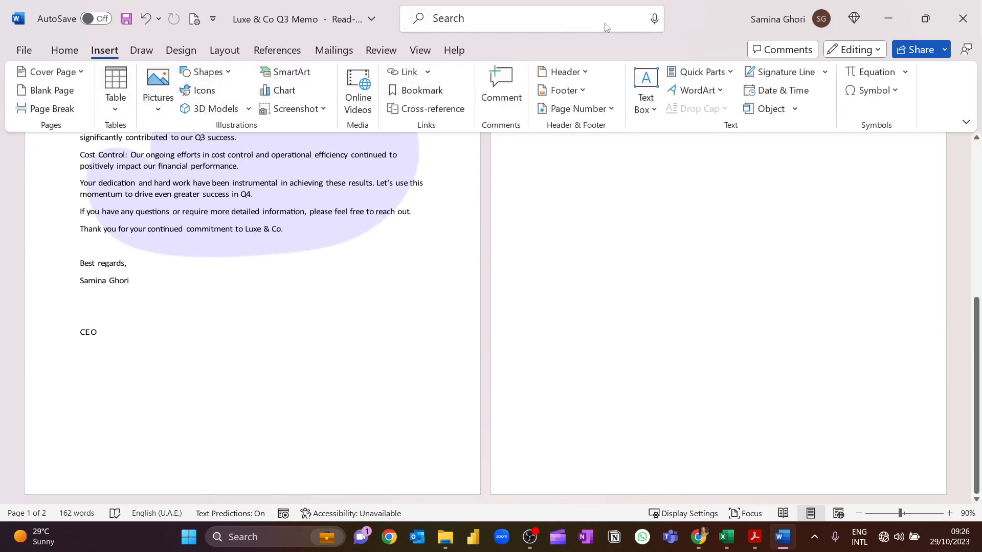
{"action": "left_click", "coordinate": [563, 90]}
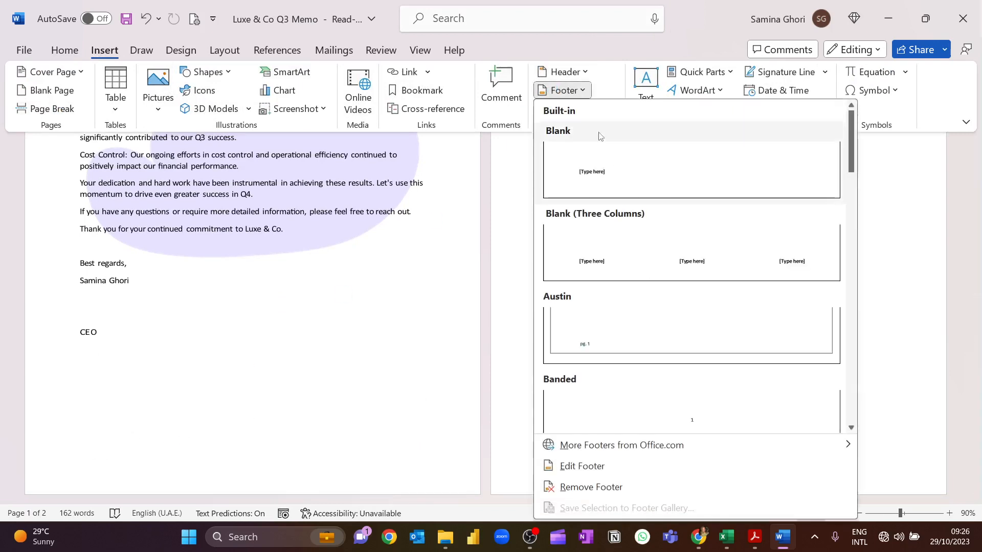
{"action": "left_click", "coordinate": [600, 163]}
{"action": "left_click", "coordinate": [145, 453]}
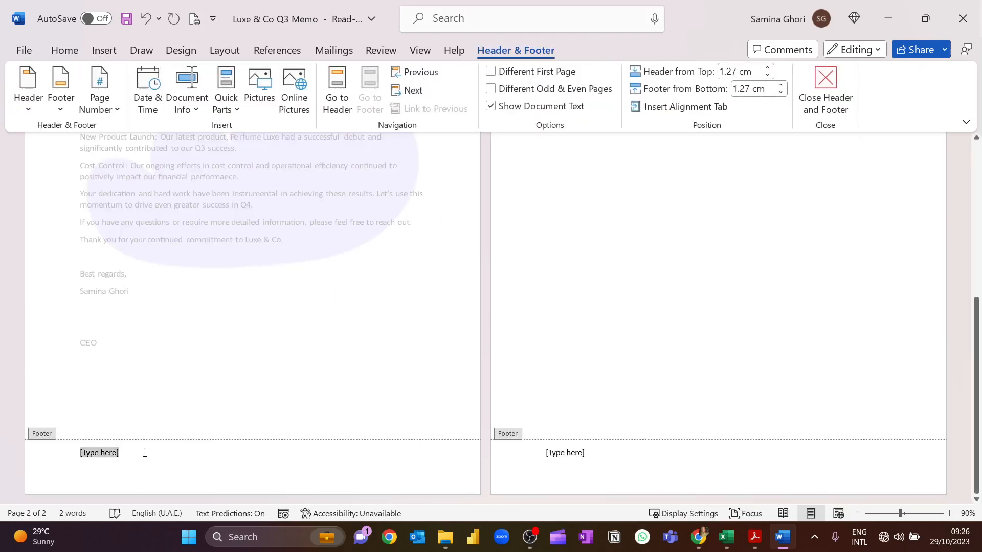
{"action": "key", "text": "ctrl+v"}
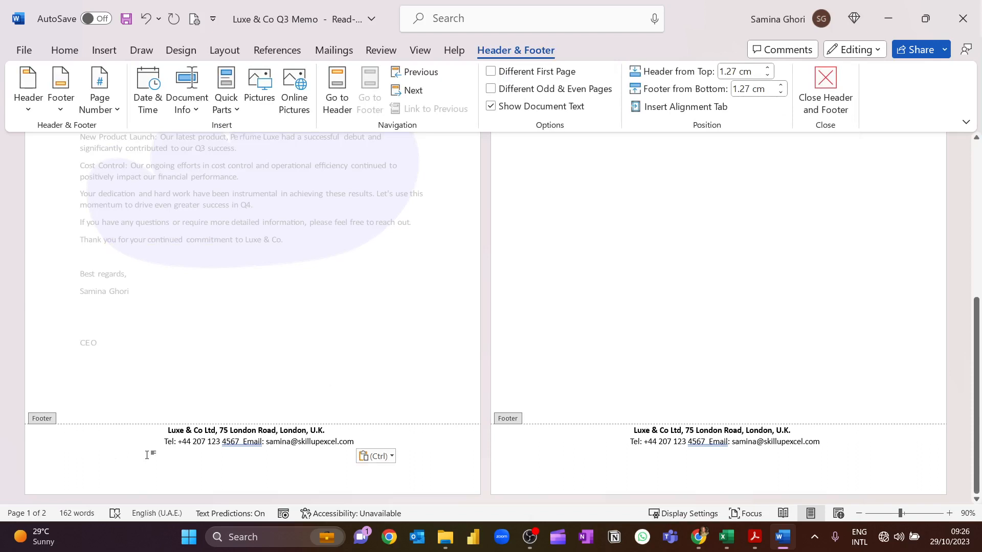
Remove the empty second page by deleting the break after the memo's body, and leave footer editing.
{"action": "double_click", "coordinate": [233, 395]}
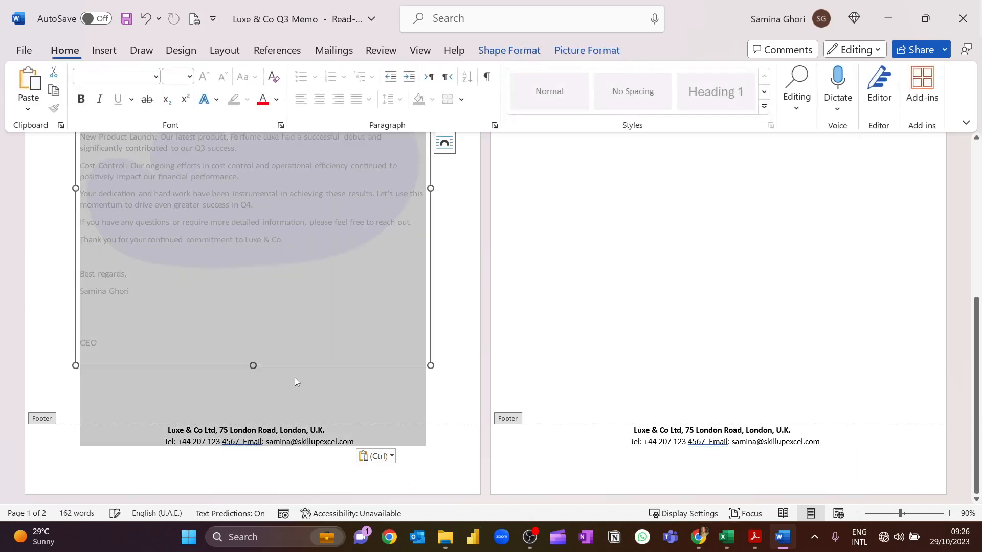
{"action": "left_click", "coordinate": [437, 381]}
{"action": "left_click", "coordinate": [394, 408]}
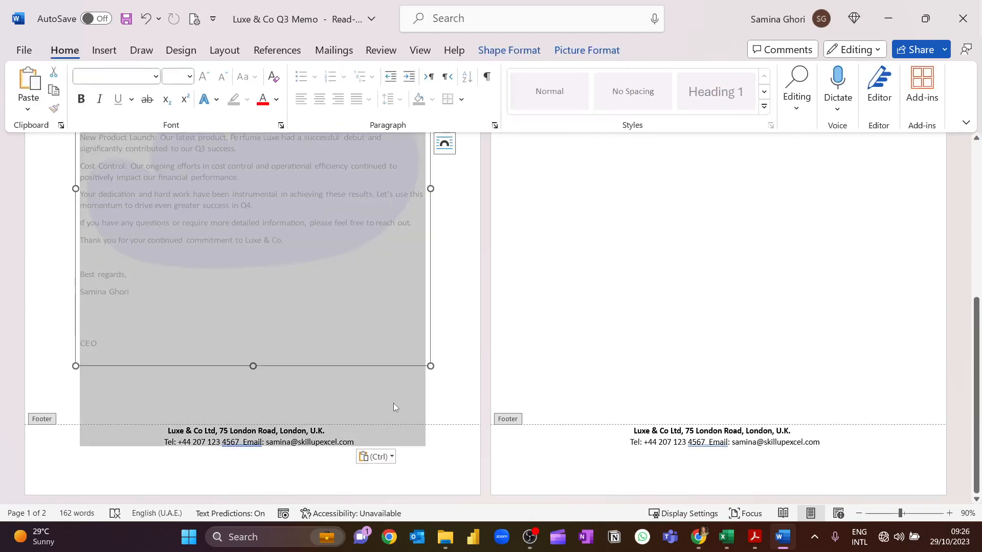
{"action": "left_click", "coordinate": [434, 378]}
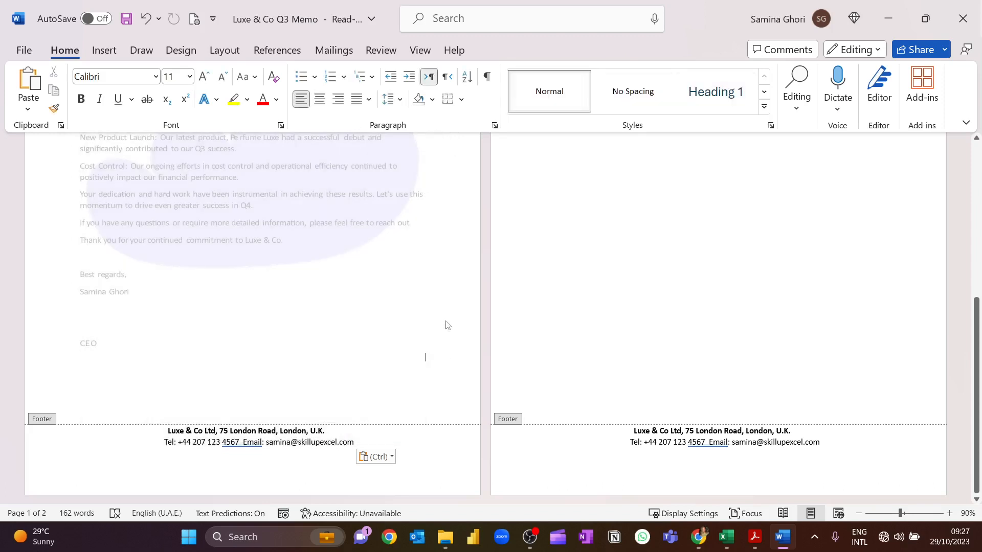
{"action": "key", "text": "Delete"}
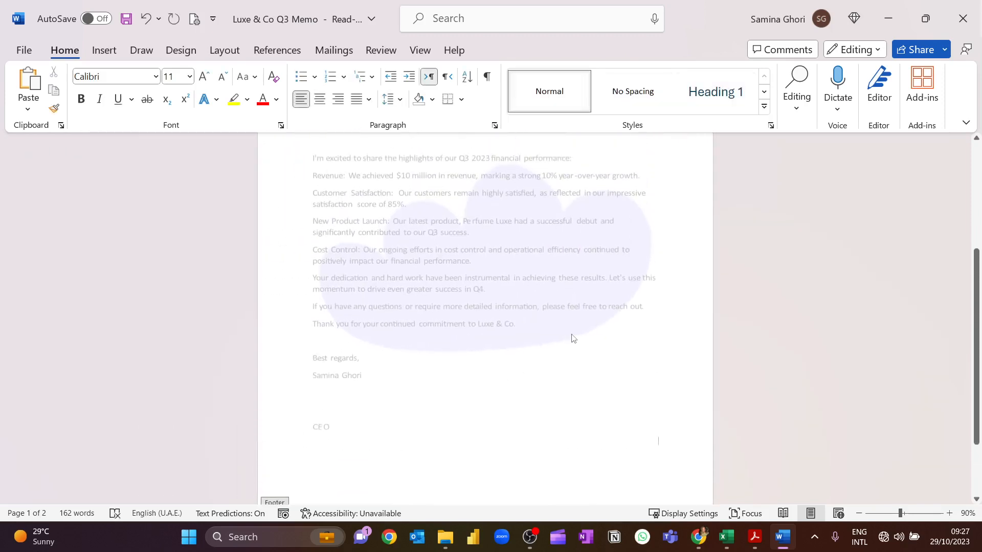
{"action": "double_click", "coordinate": [593, 299]}
{"action": "double_click", "coordinate": [484, 389]}
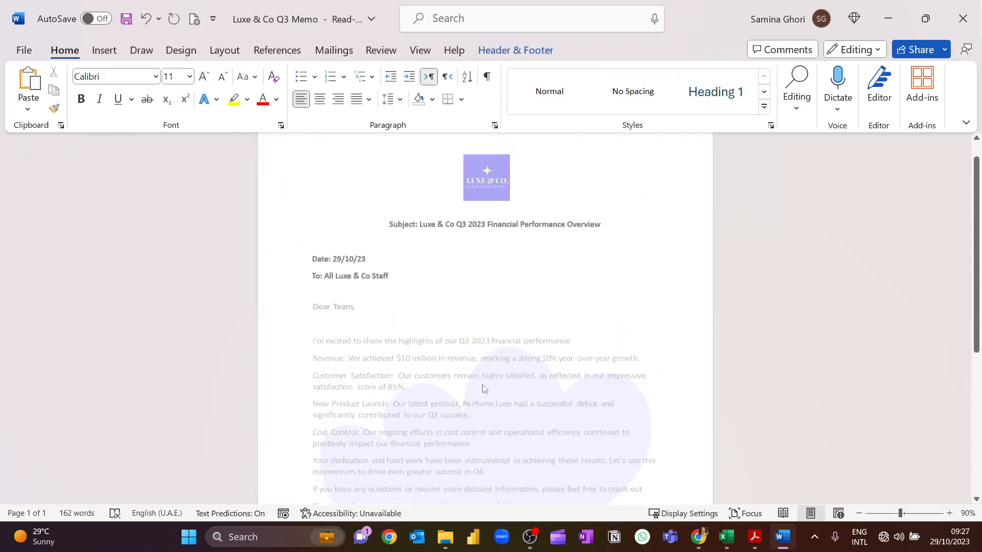
Change the font colour of the "To: All Luxe & Co Staff" line to a dark blue theme colour.
{"action": "scroll", "coordinate": [511, 333], "scroll_direction": "up", "scroll_amount": 3}
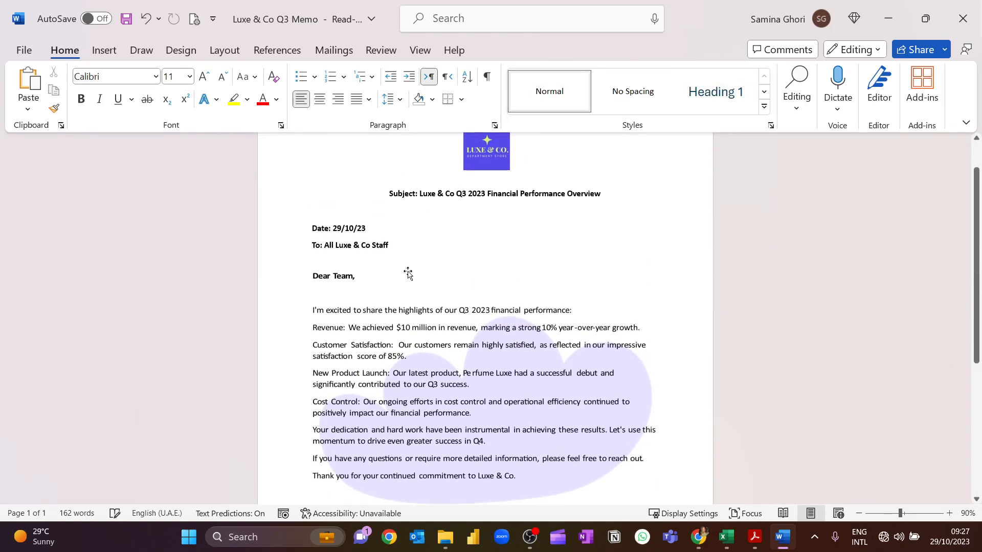
{"action": "left_click", "coordinate": [296, 245]}
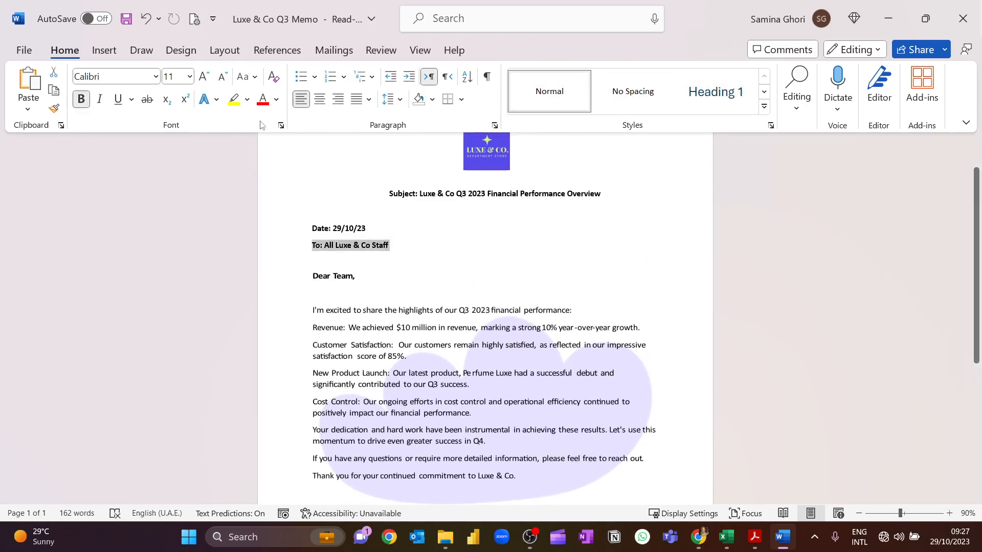
{"action": "left_click", "coordinate": [276, 99]}
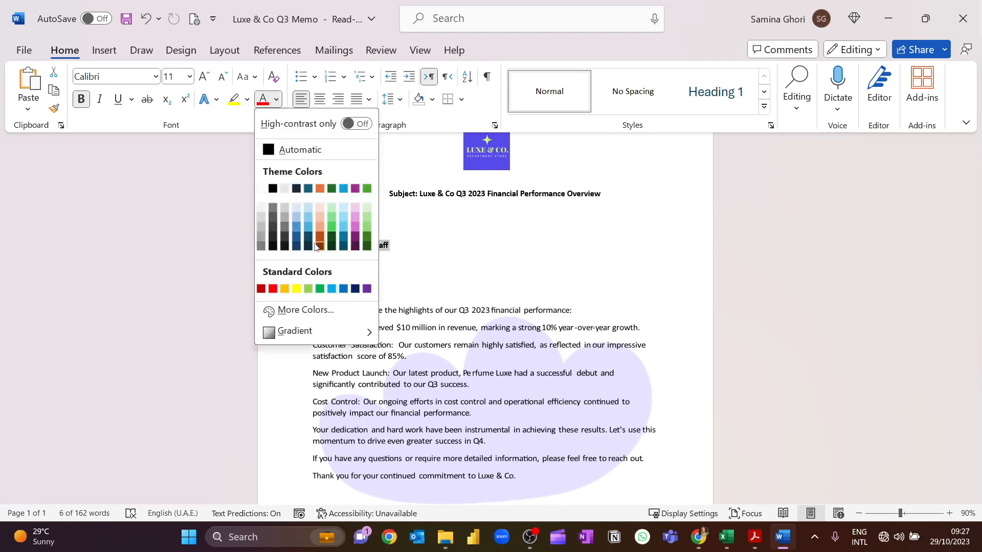
{"action": "left_click", "coordinate": [297, 237]}
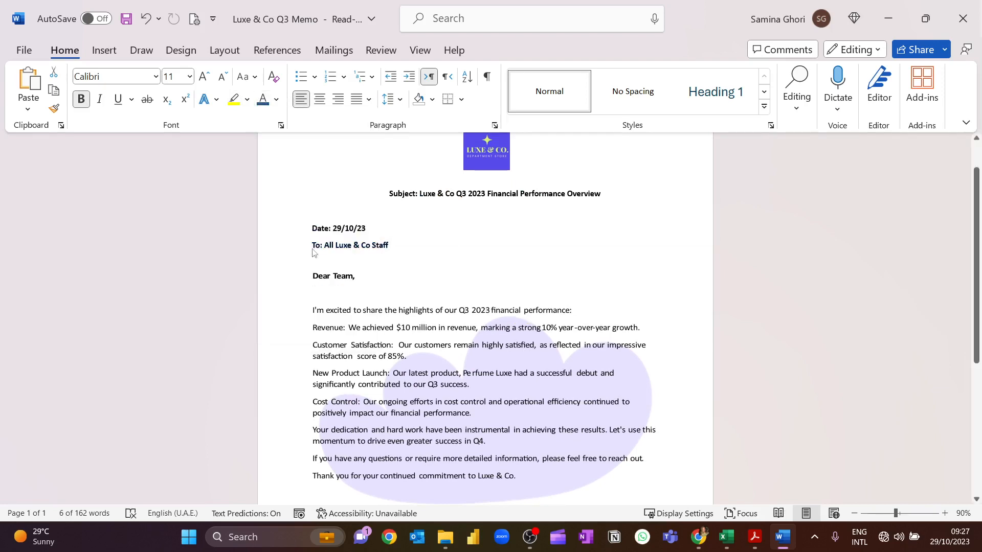
{"action": "left_click", "coordinate": [508, 301]}
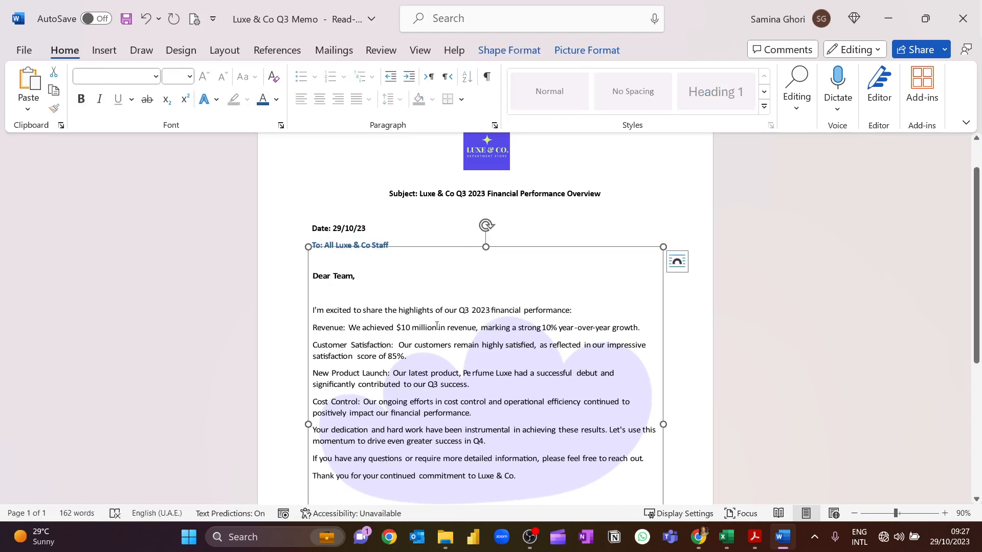
Examine the separate text boxes that hold the product name "Perfume Luxe" in the New Product Launch line.
{"action": "scroll", "coordinate": [522, 307], "scroll_direction": "down", "scroll_amount": 1}
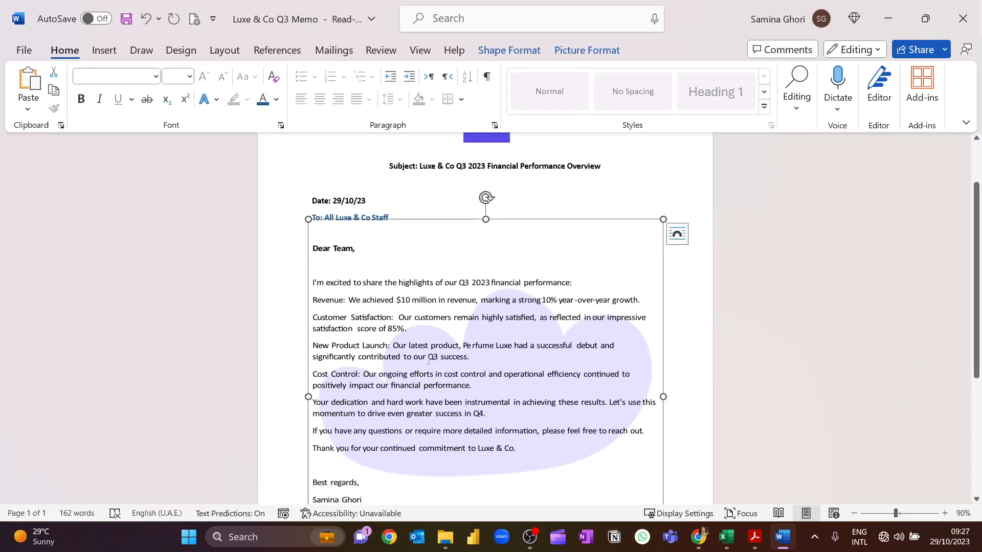
{"action": "left_click", "coordinate": [472, 341]}
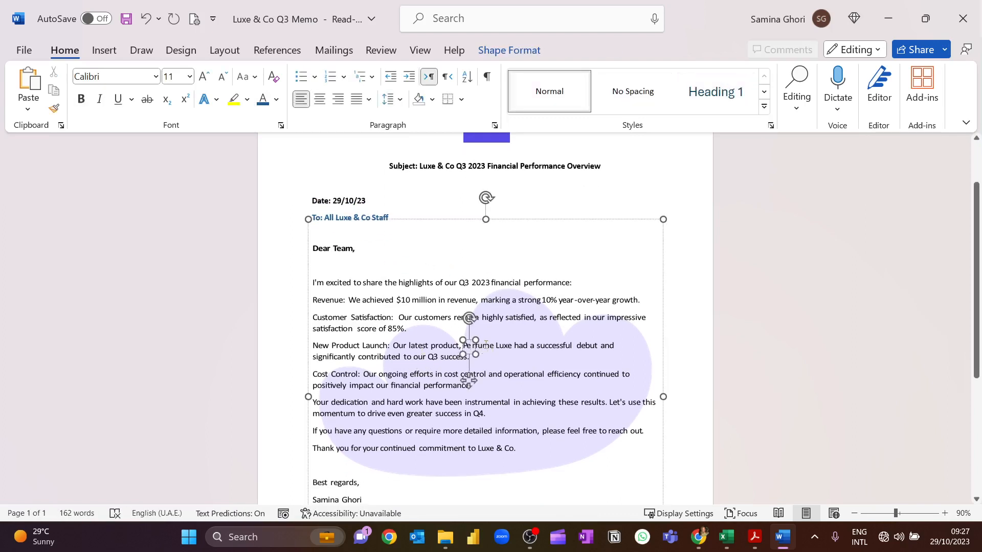
{"action": "left_click", "coordinate": [485, 345]}
{"action": "left_click", "coordinate": [507, 347]}
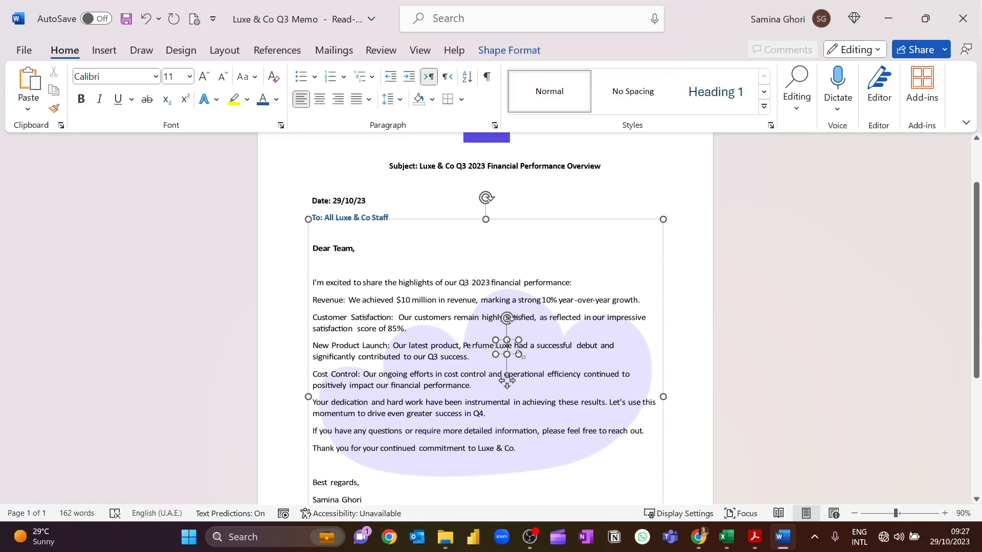
{"action": "left_click", "coordinate": [944, 513]}
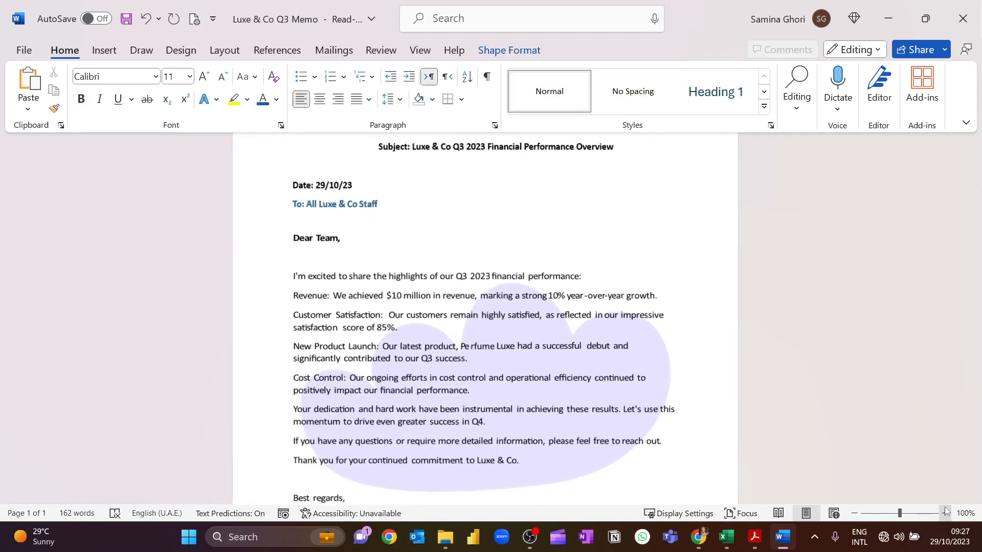
{"action": "left_click", "coordinate": [945, 514]}
{"action": "left_click", "coordinate": [944, 513]}
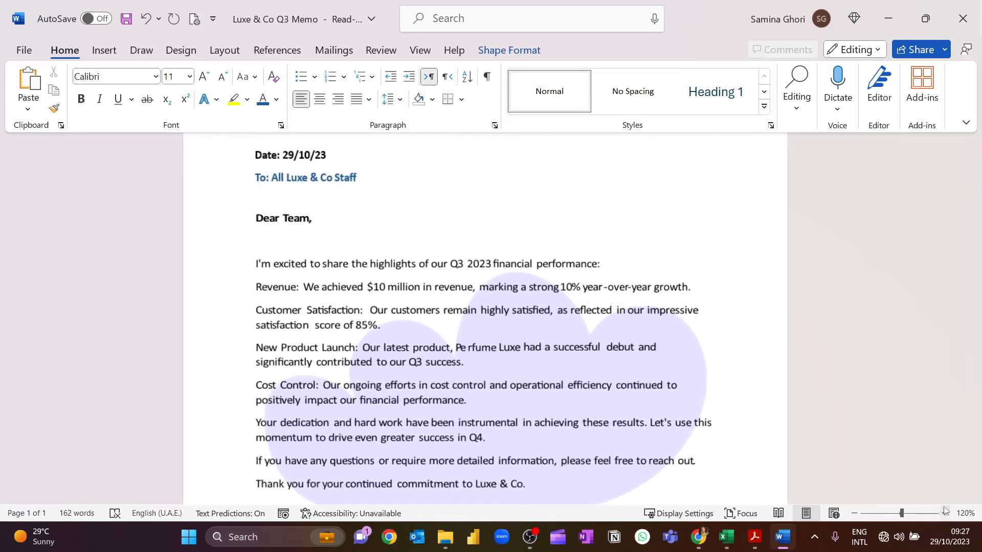
{"action": "left_click", "coordinate": [469, 351]}
{"action": "left_click", "coordinate": [460, 345]}
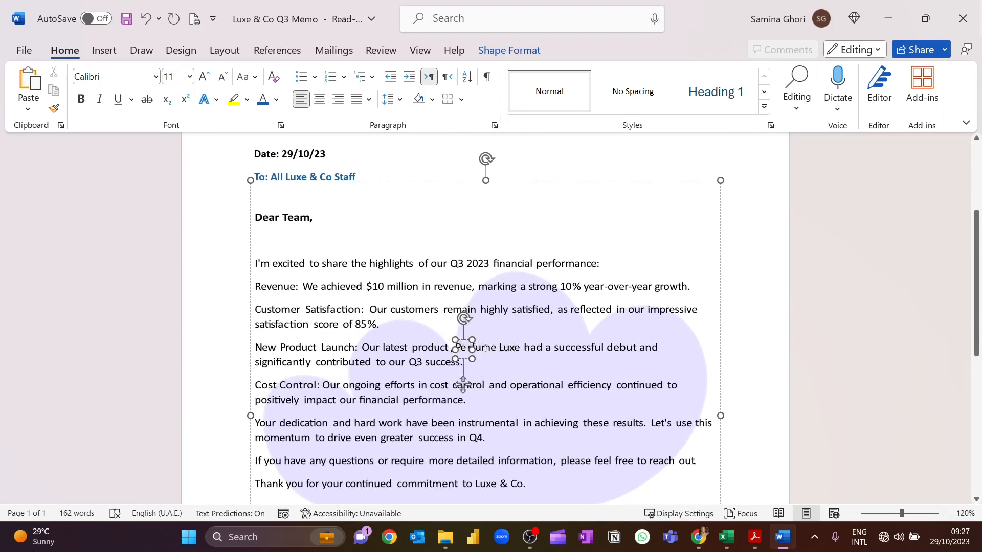
{"action": "left_click", "coordinate": [484, 347]}
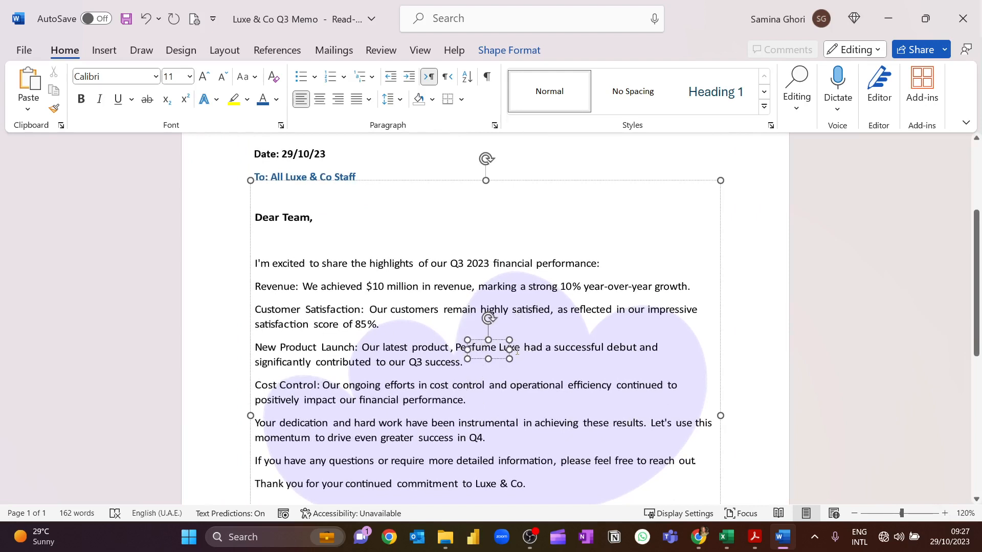
{"action": "left_click", "coordinate": [516, 351]}
{"action": "left_click", "coordinate": [476, 350]}
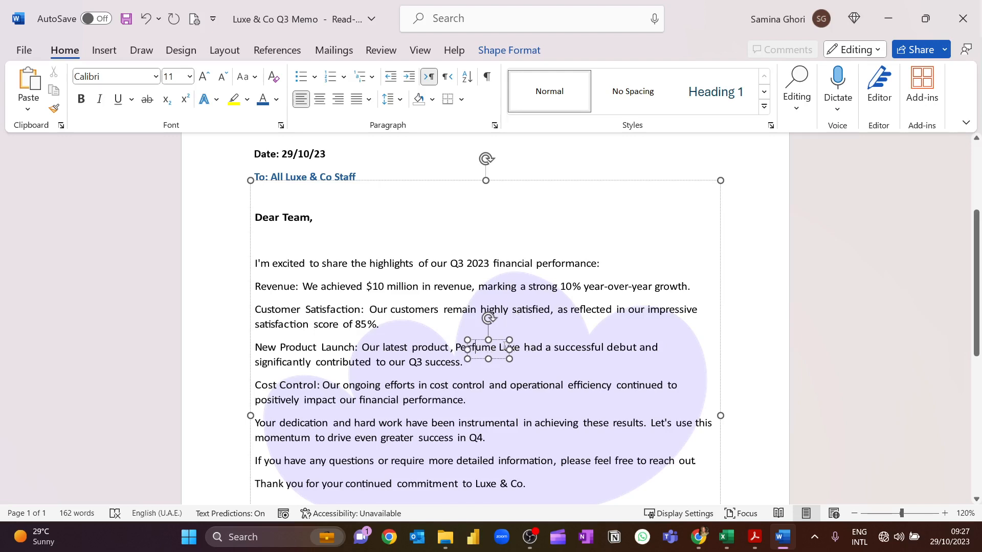
Delete the "Luxe" text and the "rfume" part of the product name in the New Product Launch line.
{"action": "left_click", "coordinate": [514, 350]}
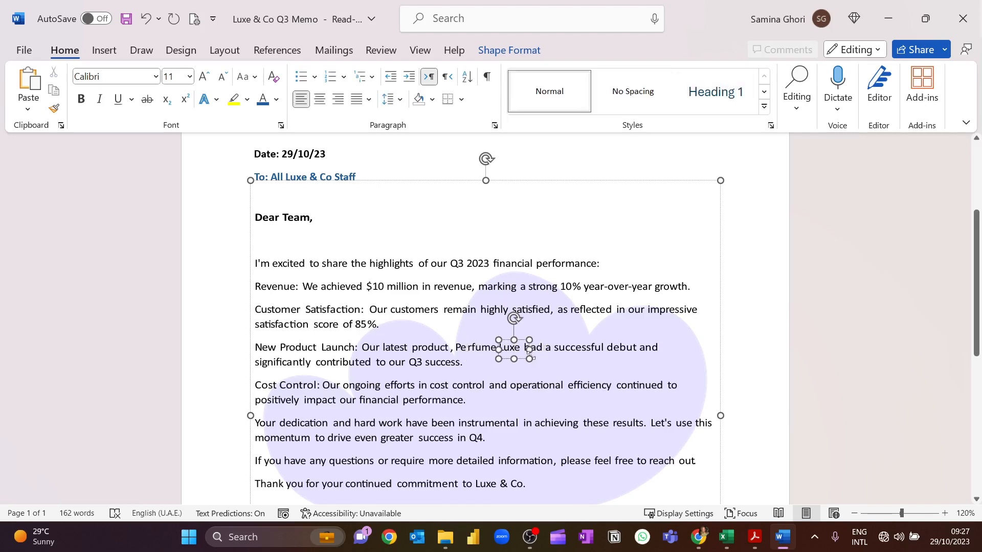
{"action": "key", "text": "BackSpace"}
{"action": "key", "text": "BackSpace"}
{"action": "key", "text": "BackSpace"}
{"action": "key", "text": "BackSpace"}
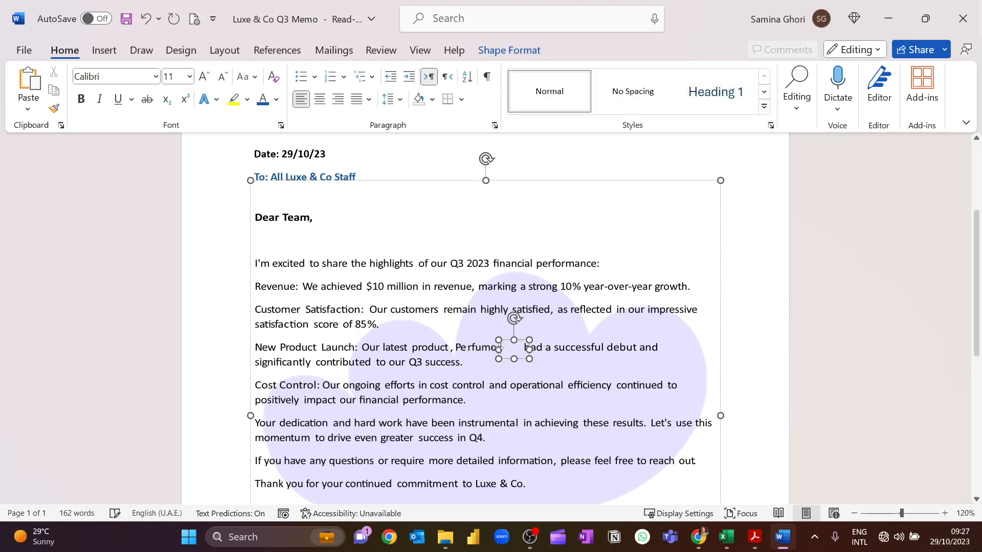
{"action": "left_click", "coordinate": [481, 349]}
{"action": "left_click", "coordinate": [497, 341]}
{"action": "key", "text": "Delete"}
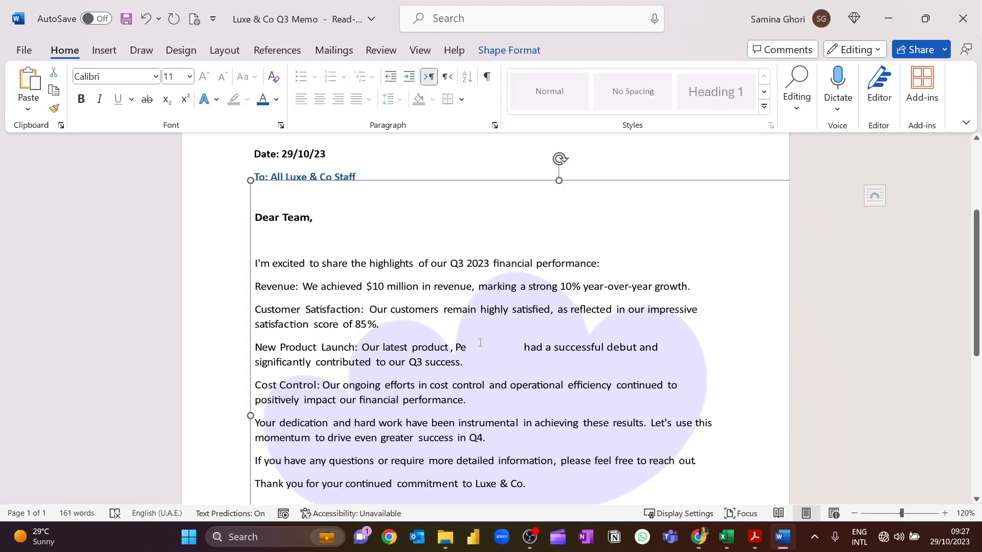
Replace the remaining "Pe" in the New Product Launch line with the product name "Luxe Perfume".
{"action": "left_click", "coordinate": [463, 349]}
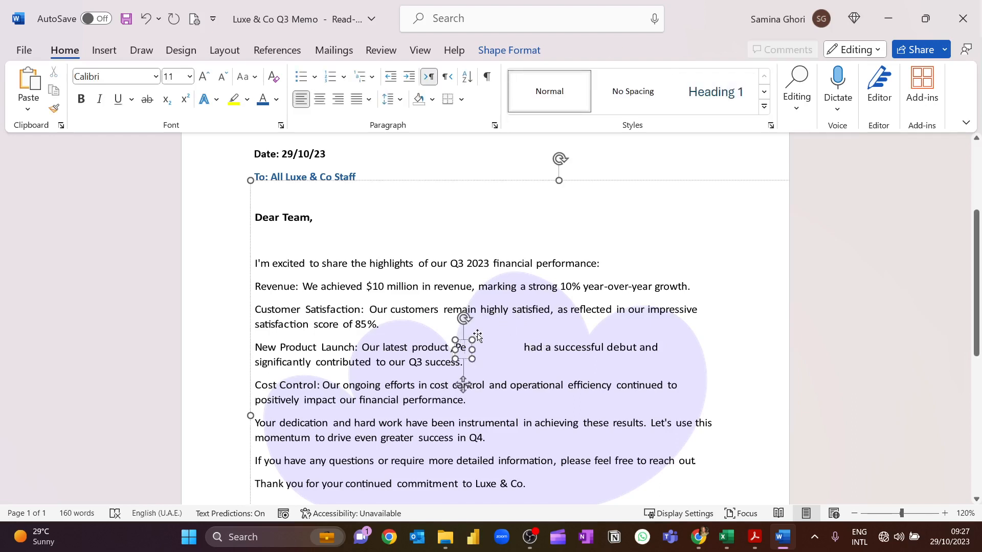
{"action": "key", "text": "BackSpace"}
{"action": "key", "text": "BackSpace"}
{"action": "type", "text": "Luxe"}
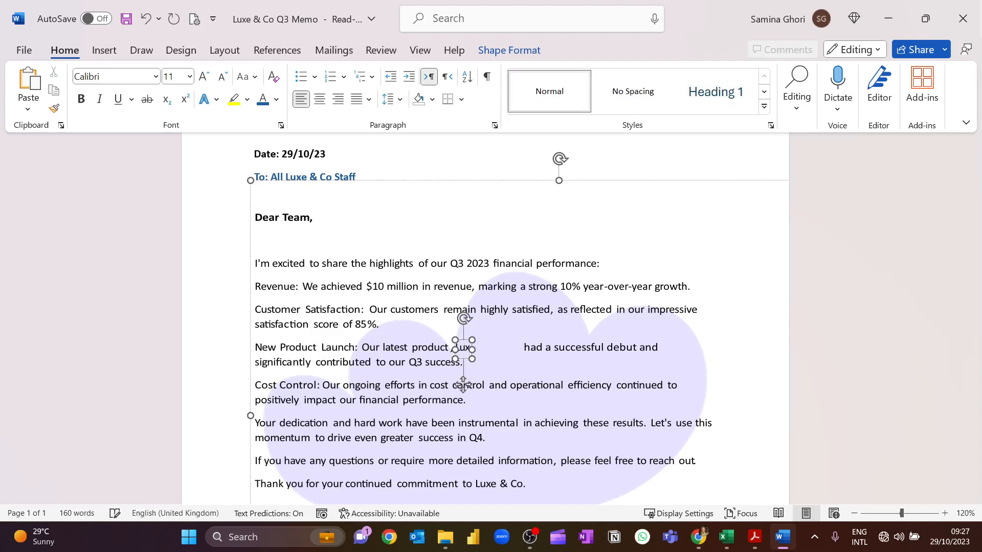
{"action": "left_click_drag", "start_coordinate": [479, 347], "coordinate": [529, 358]}
{"action": "left_click", "coordinate": [540, 374]}
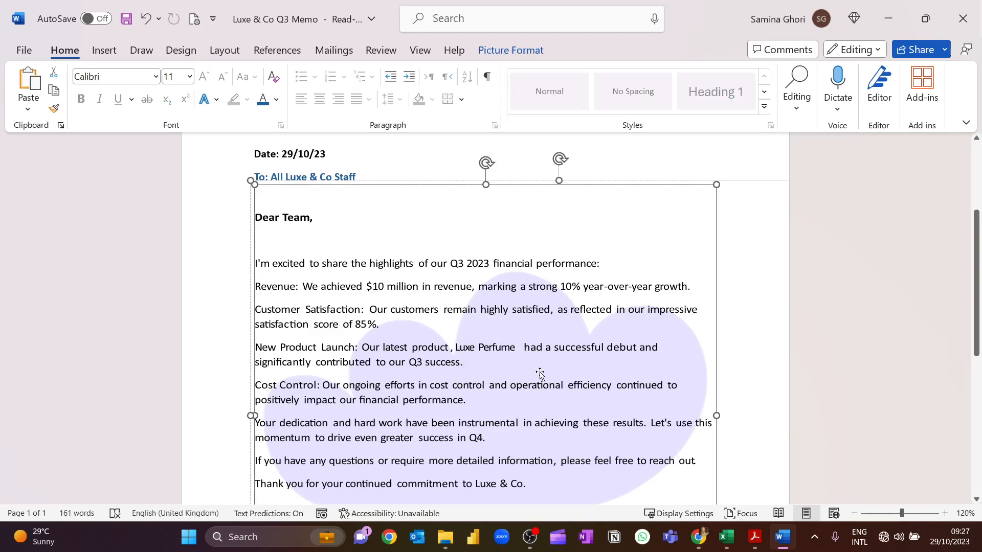
Copy the formatting of "Our latest product" onto "Luxe Perfume" with Format Painter.
{"action": "left_click", "coordinate": [508, 346]}
{"action": "left_click_drag", "start_coordinate": [434, 351], "coordinate": [427, 347]}
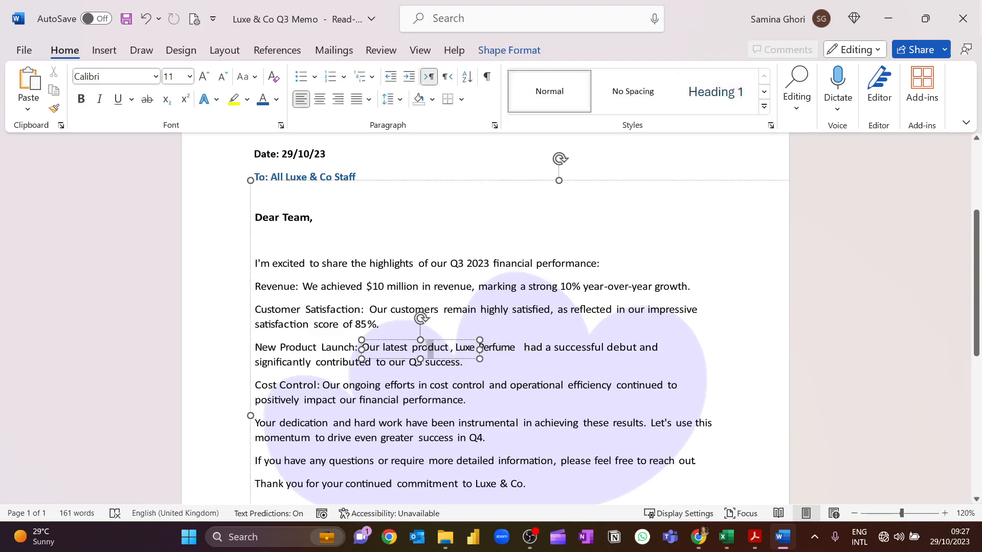
{"action": "left_click", "coordinate": [54, 110]}
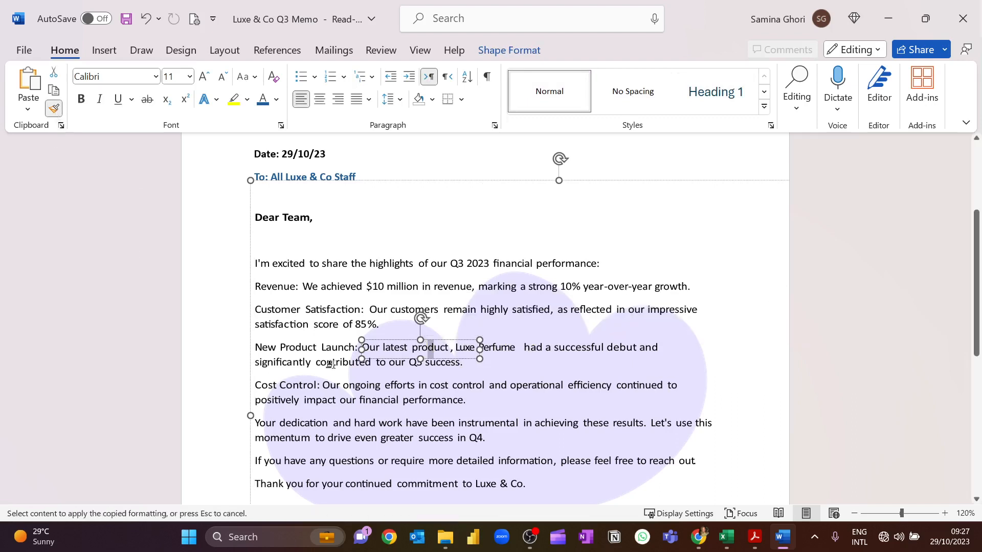
{"action": "left_click_drag", "start_coordinate": [454, 346], "coordinate": [518, 349]}
{"action": "left_click", "coordinate": [558, 370]}
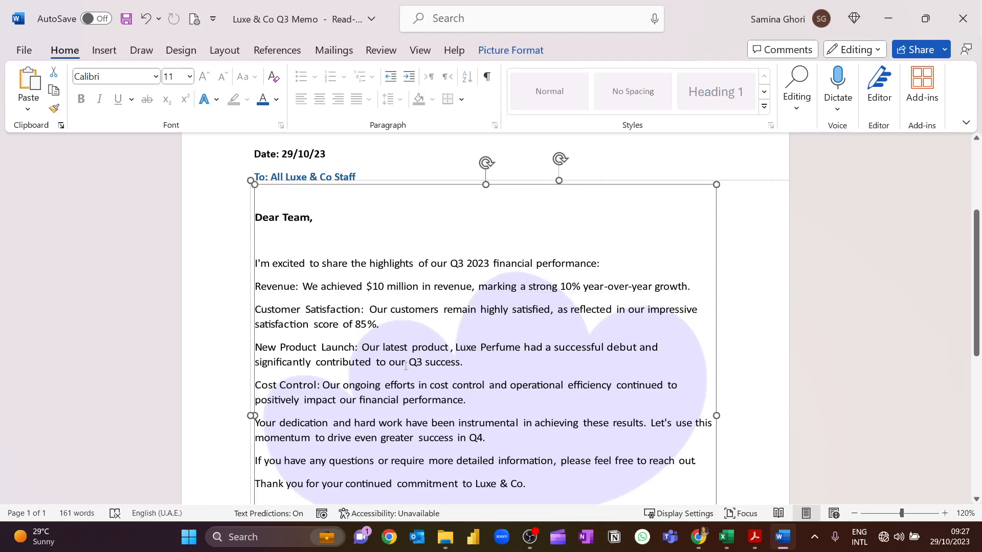
Change the font colour of "Luxe Perfume" in the New Product Launch line to the standard Red.
{"action": "left_click", "coordinate": [519, 348]}
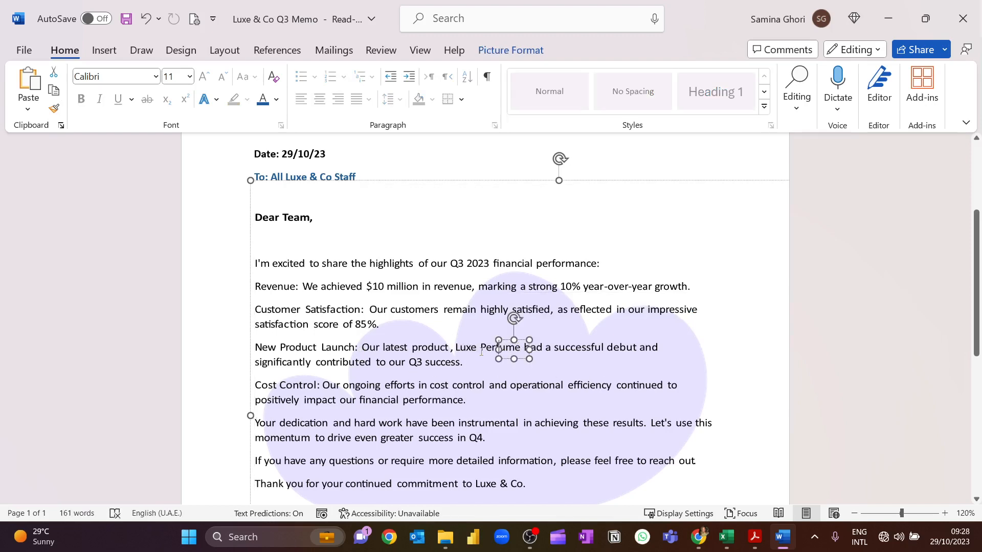
{"action": "left_click", "coordinate": [455, 347]}
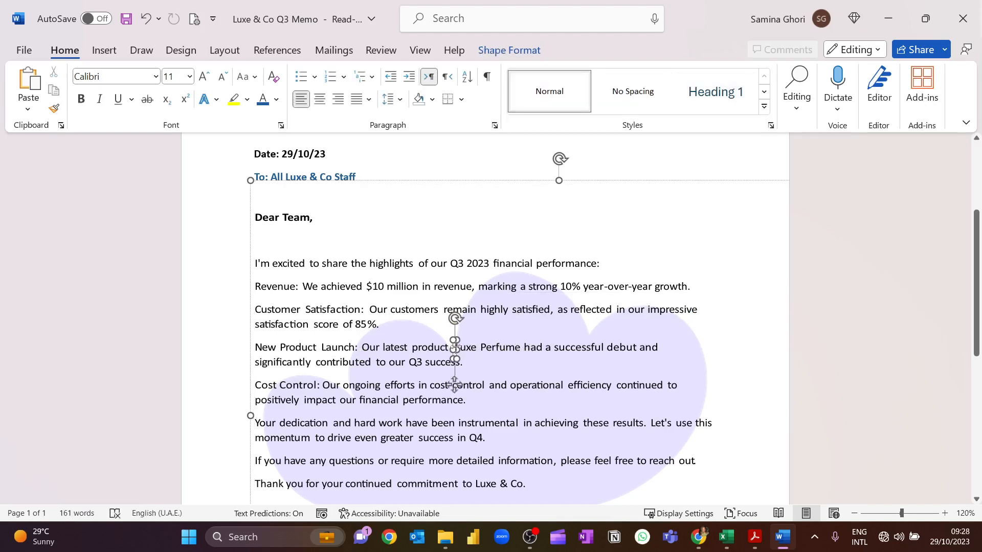
{"action": "left_click", "coordinate": [481, 343]}
{"action": "left_click_drag", "start_coordinate": [459, 345], "coordinate": [524, 348]}
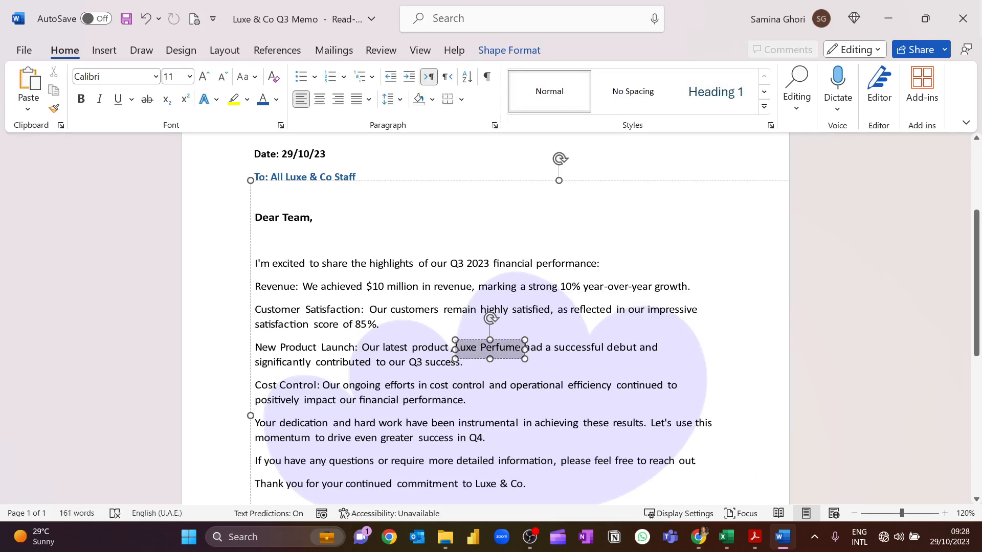
{"action": "left_click", "coordinate": [276, 99]}
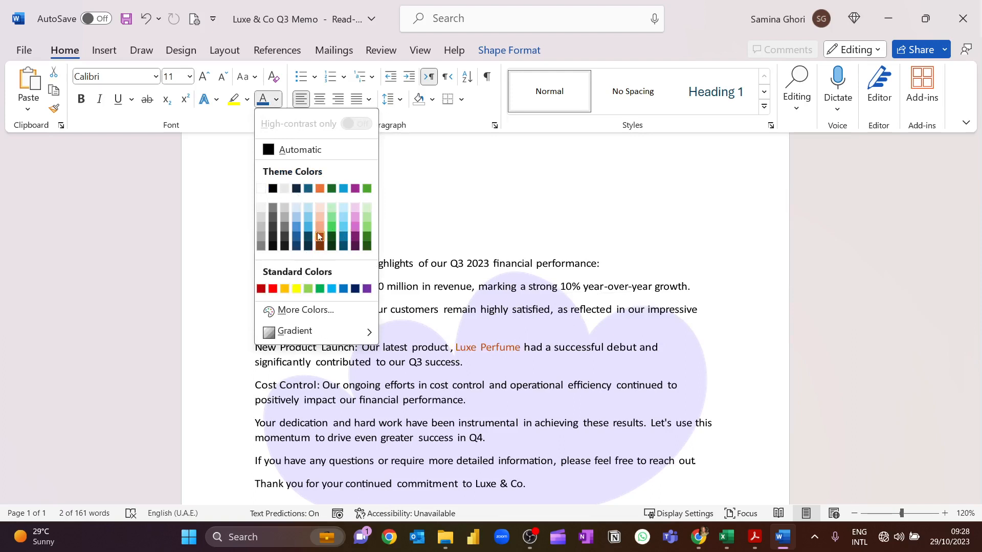
{"action": "left_click", "coordinate": [273, 289]}
{"action": "left_click", "coordinate": [540, 382]}
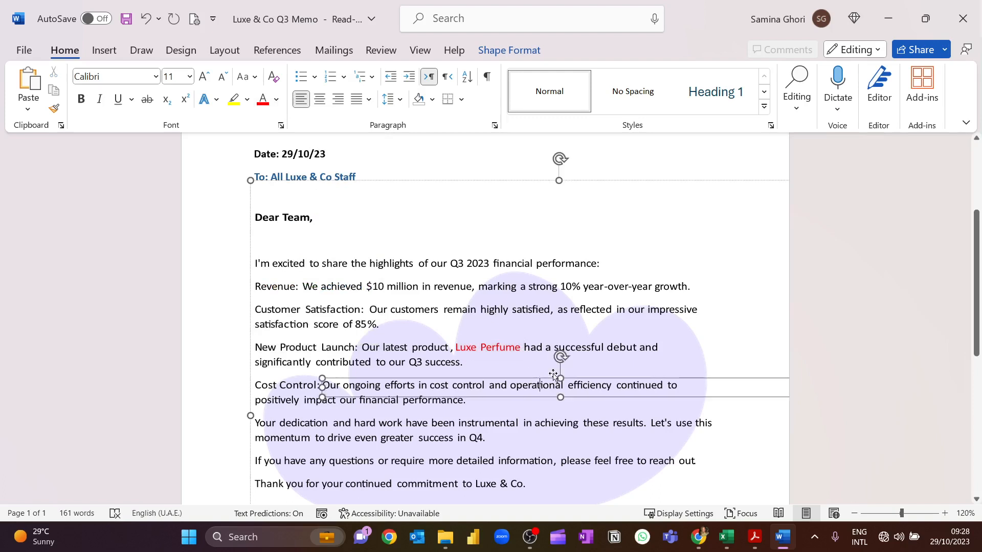
Shrink the document window to reveal the desktop and insert the E Signature image file into the memo's closing section.
{"action": "scroll", "coordinate": [561, 372], "scroll_direction": "down", "scroll_amount": 3}
{"action": "scroll", "coordinate": [557, 383], "scroll_direction": "down", "scroll_amount": 3}
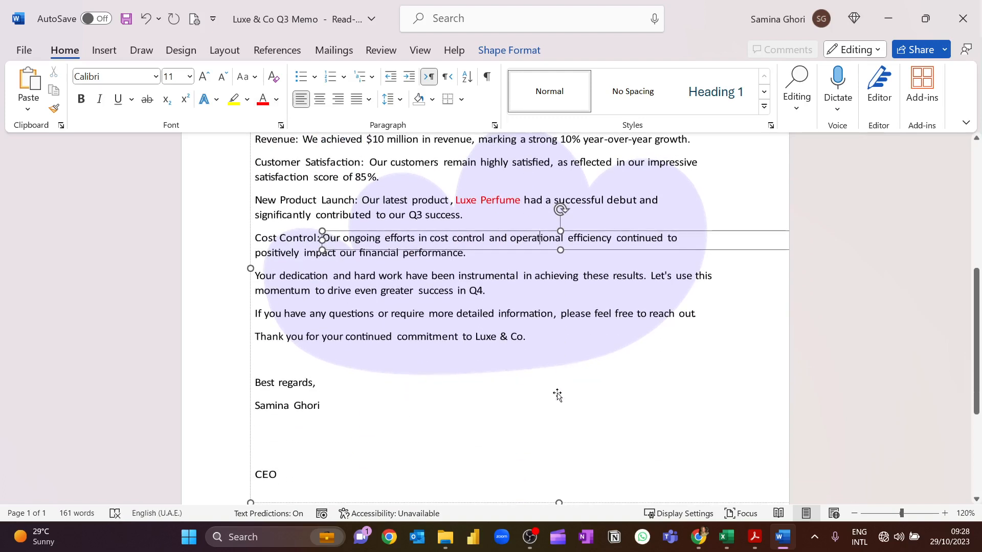
{"action": "left_click", "coordinate": [558, 395]}
{"action": "scroll", "coordinate": [445, 414], "scroll_direction": "down", "scroll_amount": 3}
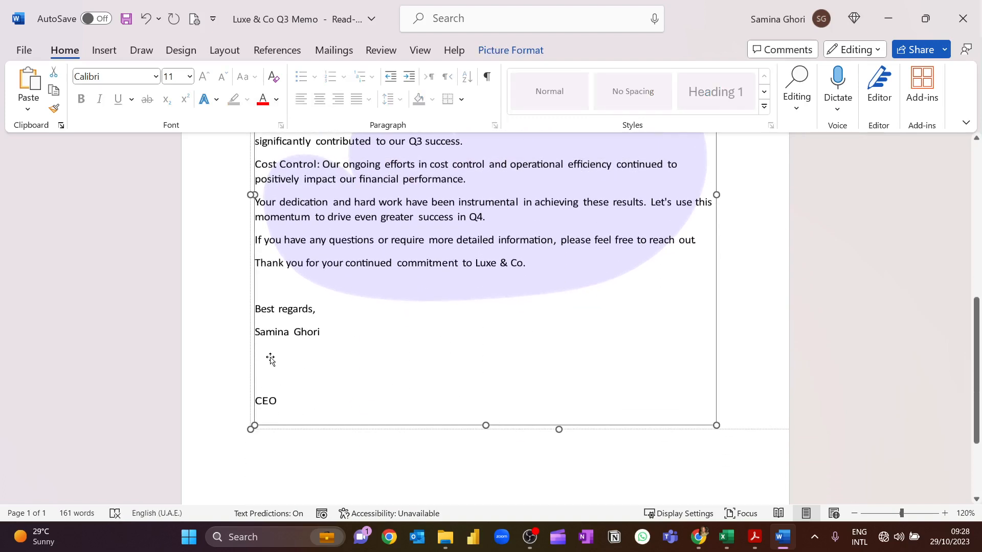
{"action": "left_click", "coordinate": [925, 19]}
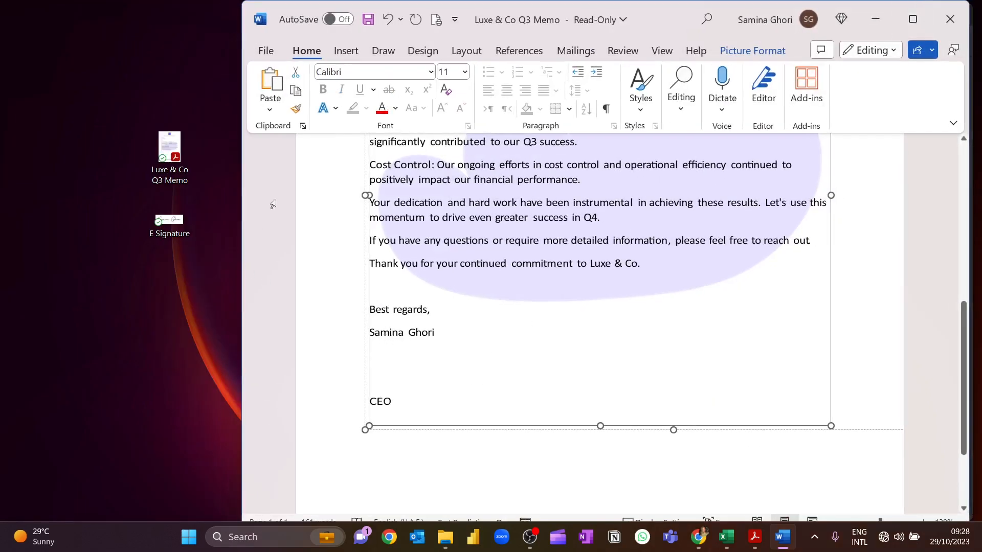
{"action": "left_click", "coordinate": [165, 224]}
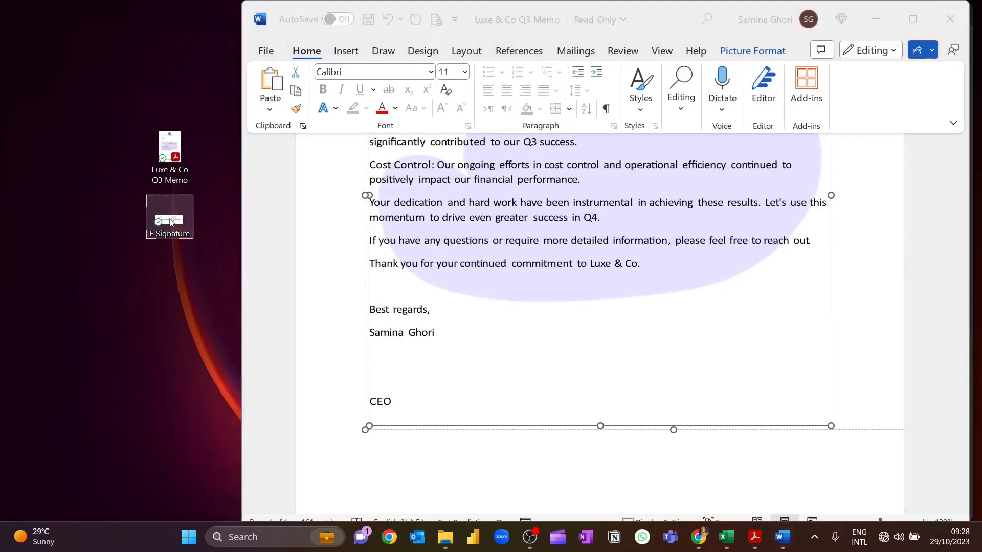
{"action": "mouse_move", "coordinate": [171, 224]}
{"action": "left_mouse_down"}
{"action": "mouse_move", "coordinate": [220, 299]}
{"action": "mouse_move", "coordinate": [400, 370]}
{"action": "mouse_move", "coordinate": [386, 366]}
{"action": "left_mouse_up"}
{"action": "scroll", "coordinate": [499, 404], "scroll_direction": "down", "scroll_amount": 2}
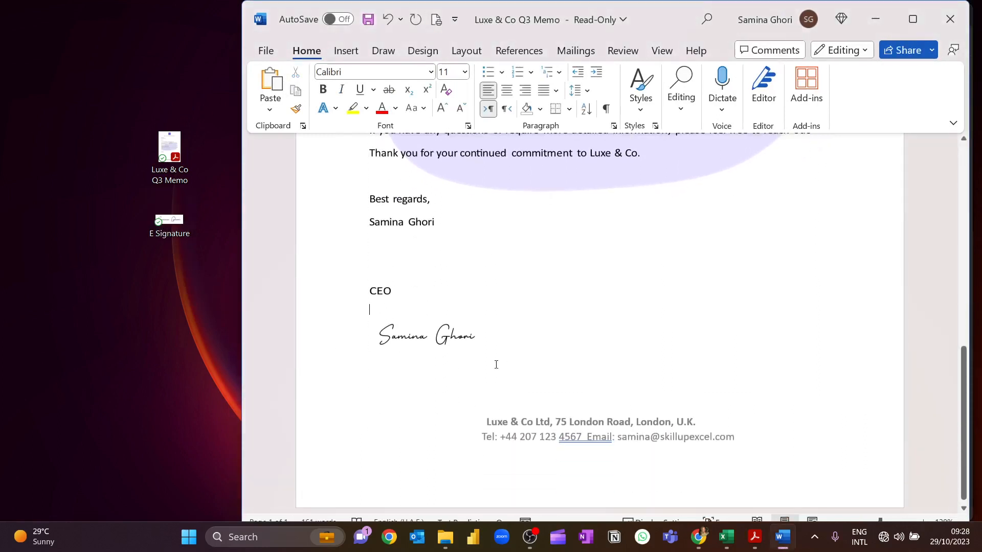
Set the signature image's text wrapping to Behind Text.
{"action": "left_click", "coordinate": [407, 343]}
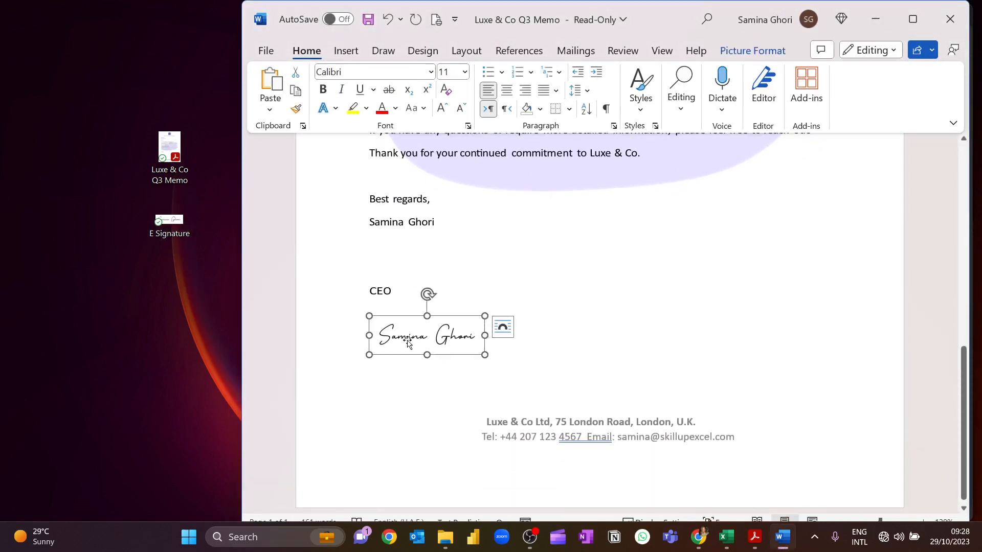
{"action": "left_click", "coordinate": [503, 327]}
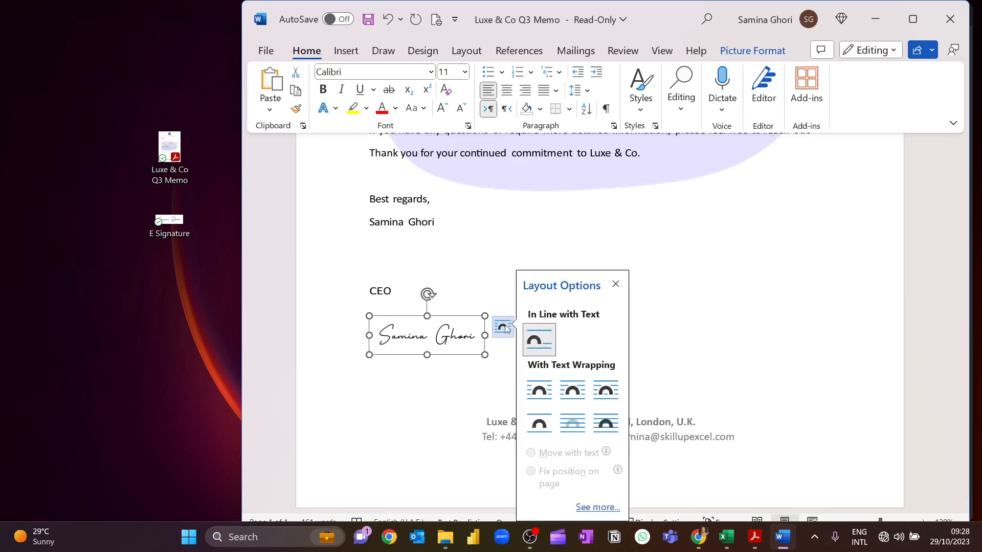
{"action": "left_click", "coordinate": [540, 392]}
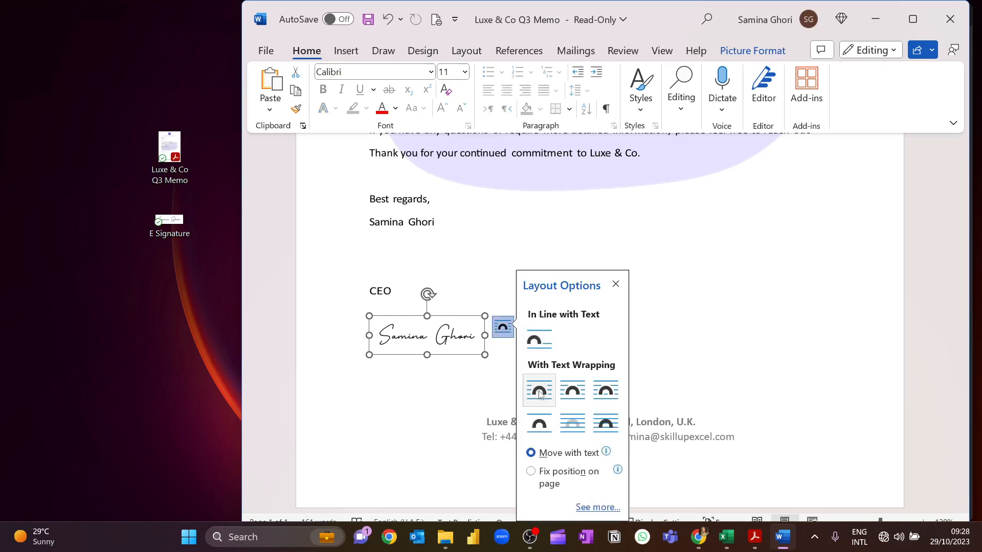
{"action": "left_click", "coordinate": [573, 424]}
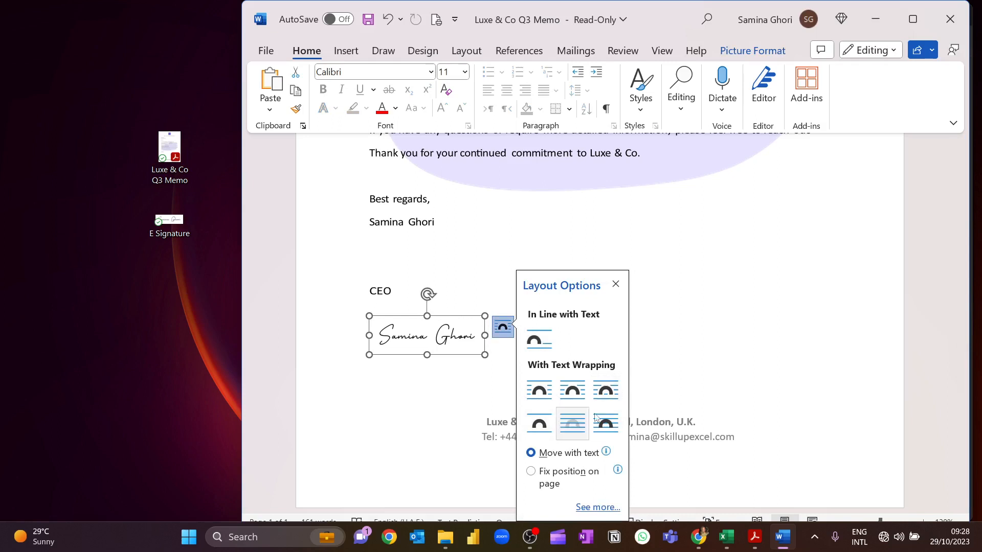
{"action": "left_click", "coordinate": [632, 352]}
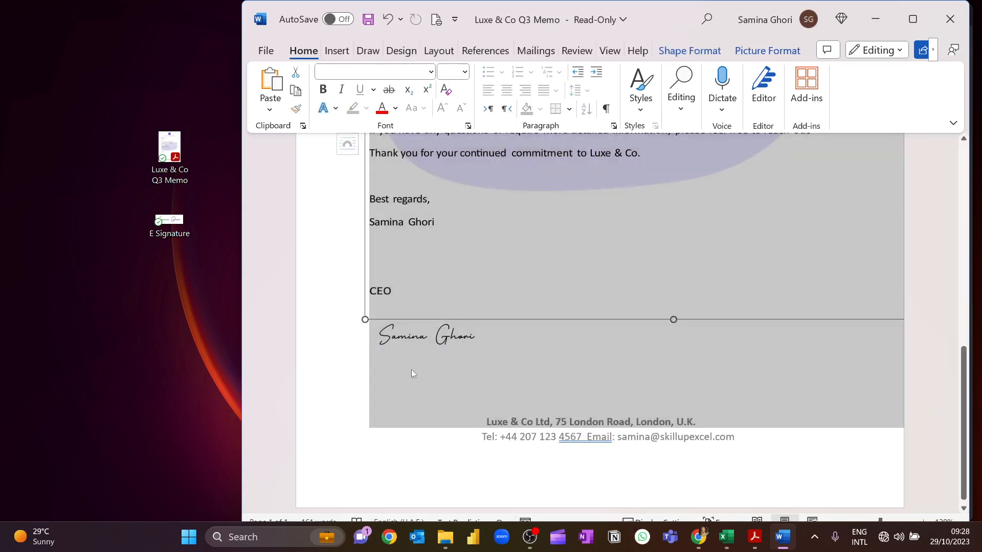
Move the signature image between the sender's name and "CEO", and maximise the document window.
{"action": "left_click", "coordinate": [447, 343]}
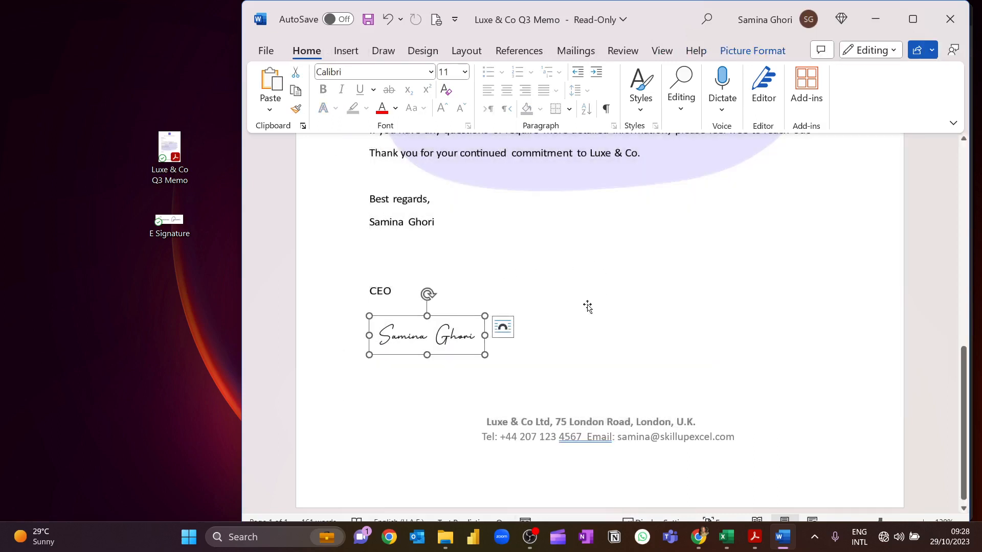
{"action": "left_click", "coordinate": [448, 314]}
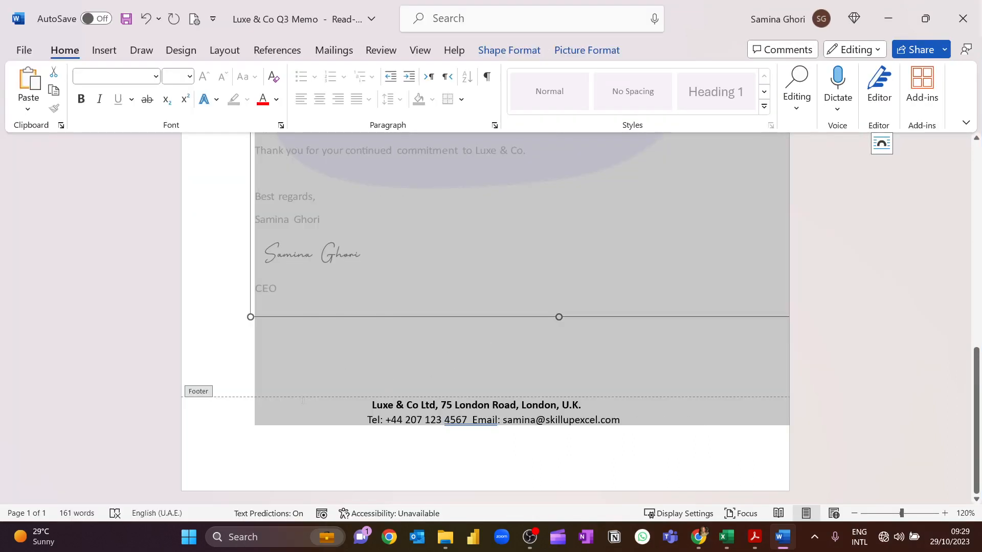
{"action": "left_click", "coordinate": [238, 358]}
{"action": "scroll", "coordinate": [717, 186], "scroll_direction": "up", "scroll_amount": 7}
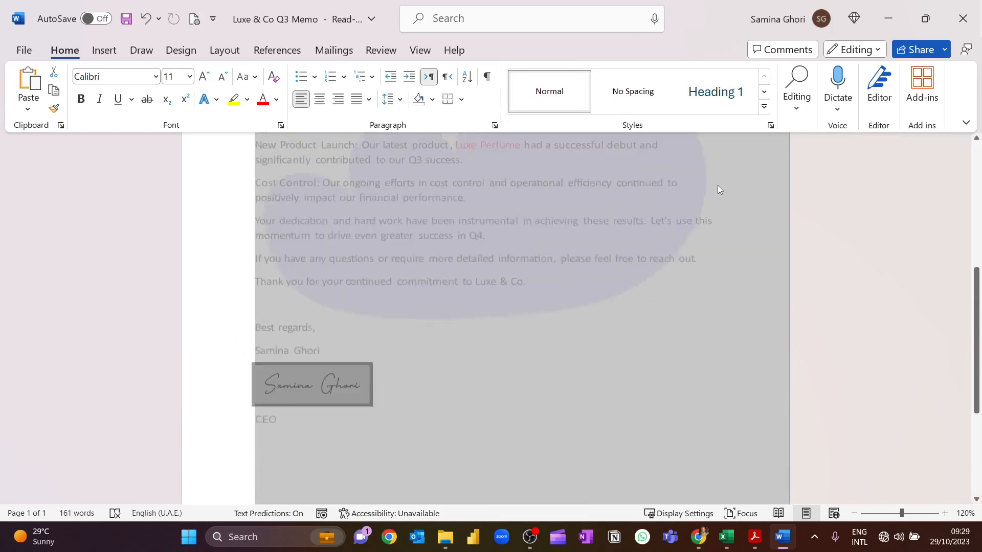
{"action": "scroll", "coordinate": [710, 190], "scroll_direction": "up", "scroll_amount": 2}
{"action": "left_click", "coordinate": [535, 317]}
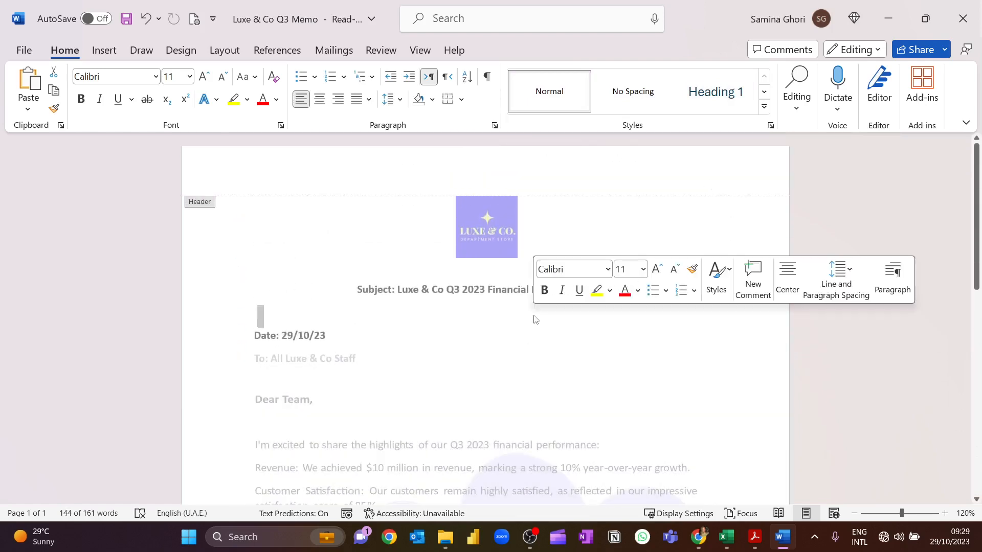
{"action": "double_click", "coordinate": [404, 252]}
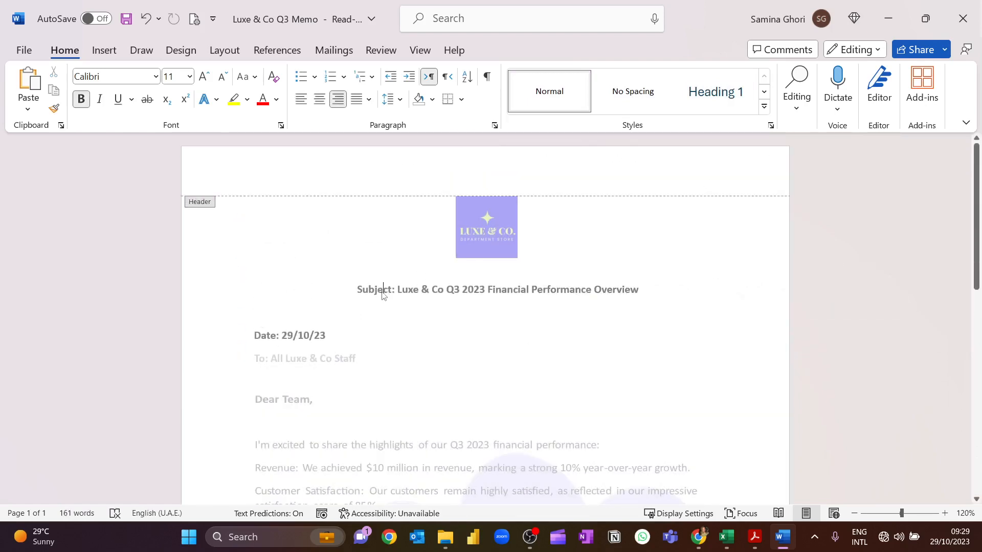
{"action": "double_click", "coordinate": [383, 293]}
{"action": "left_click", "coordinate": [379, 291]}
{"action": "scroll", "coordinate": [530, 324], "scroll_direction": "down", "scroll_amount": 10}
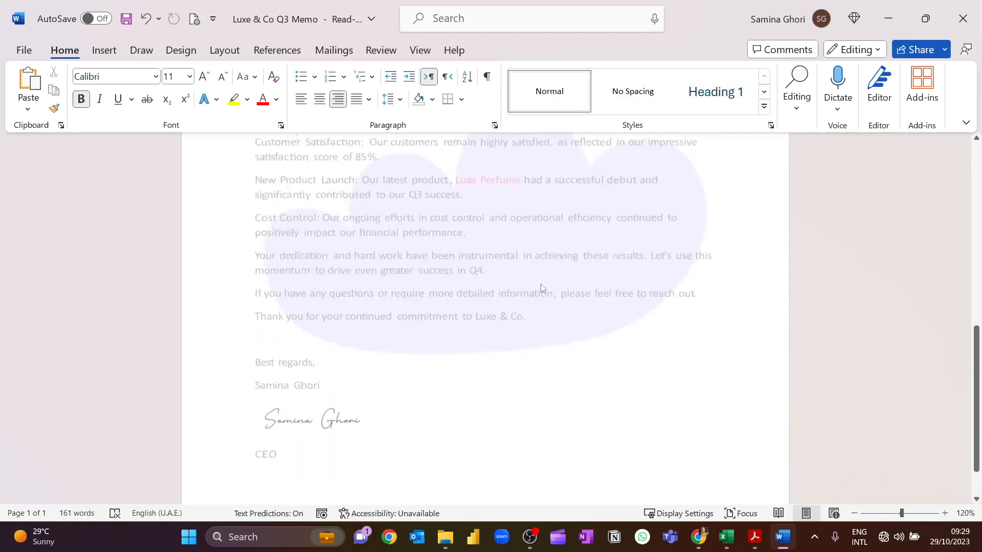
Save the memo as a PDF named Luxe & Co Q3 Memo.pdf in OneDrive - Beauty Tribe, replacing the existing file.
{"action": "left_click", "coordinate": [27, 51]}
{"action": "left_click", "coordinate": [70, 270]}
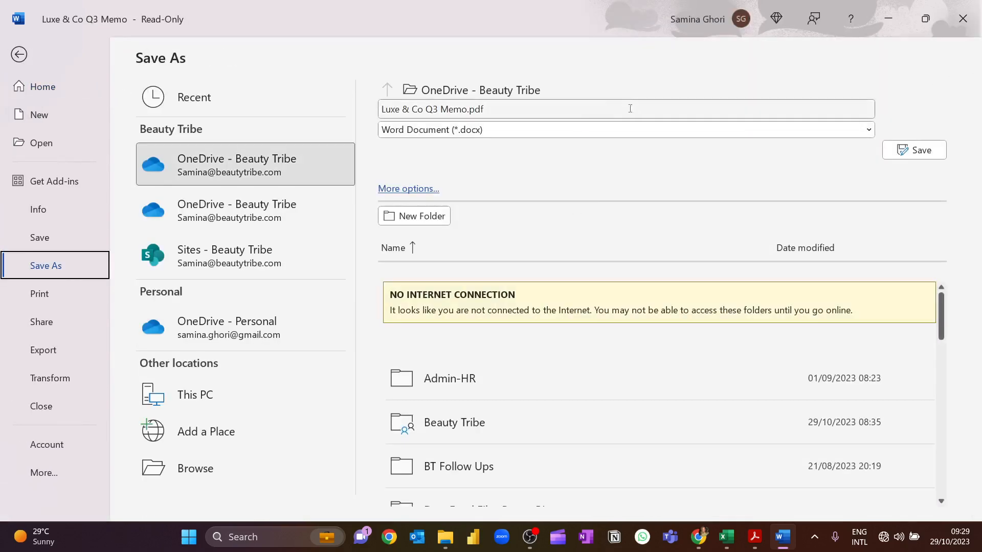
{"action": "left_click", "coordinate": [670, 135]}
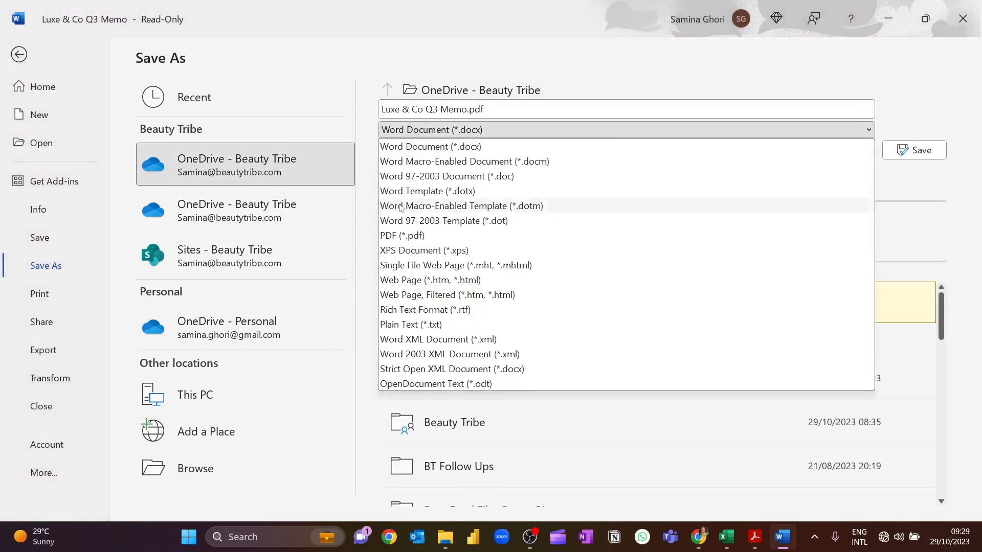
{"action": "left_click", "coordinate": [429, 236]}
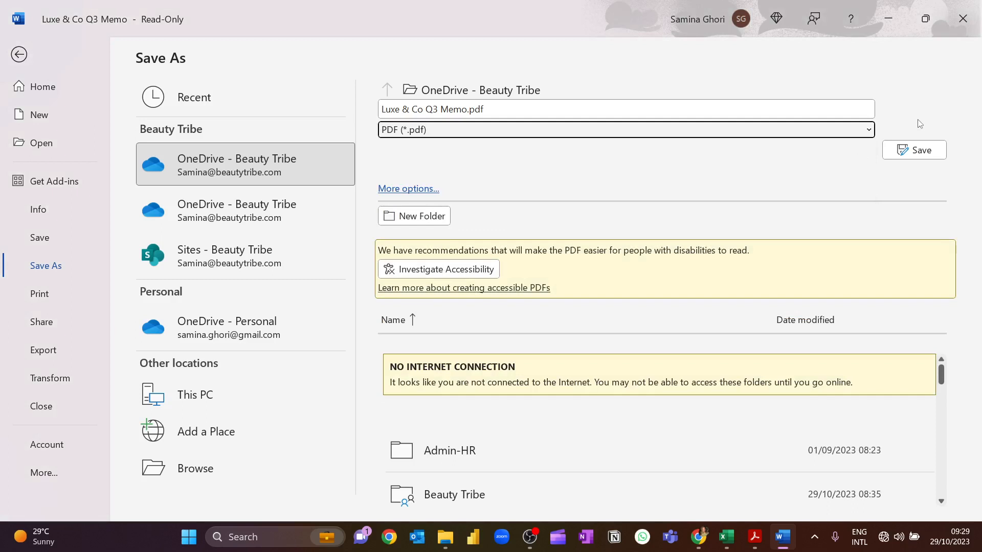
{"action": "left_click", "coordinate": [914, 149]}
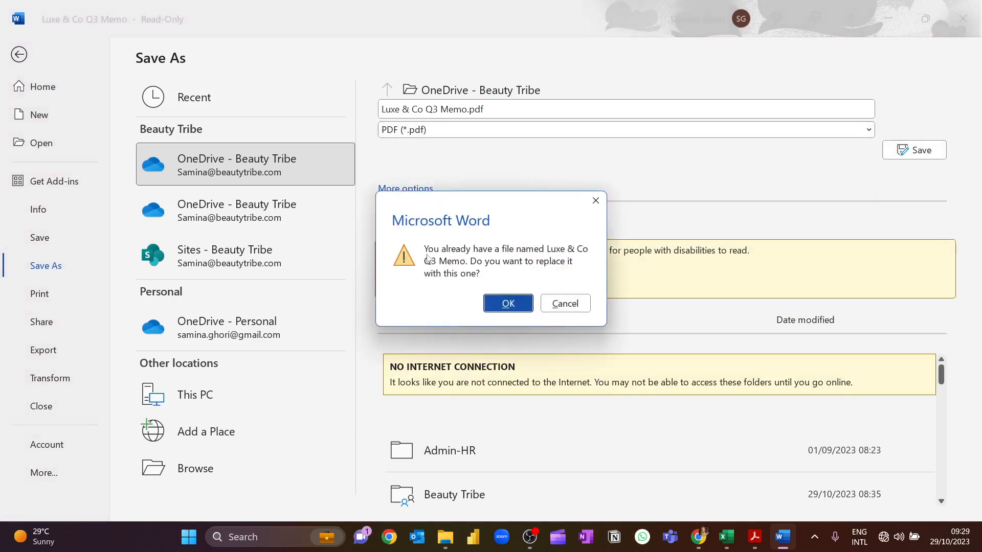
{"action": "left_click", "coordinate": [508, 304]}
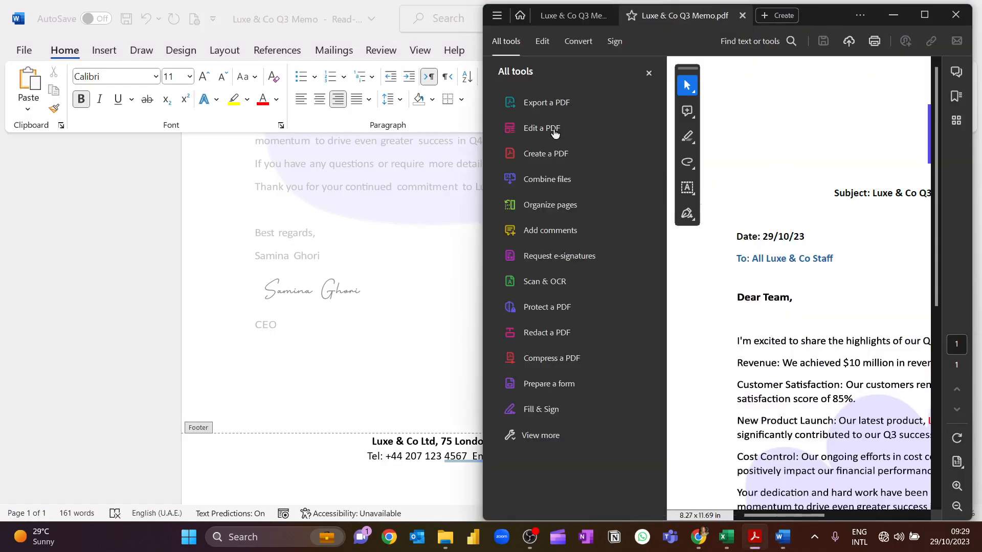
Maximise the Acrobat window and check the exported memo from the header logo down to the signature and footer.
{"action": "left_click", "coordinate": [925, 16]}
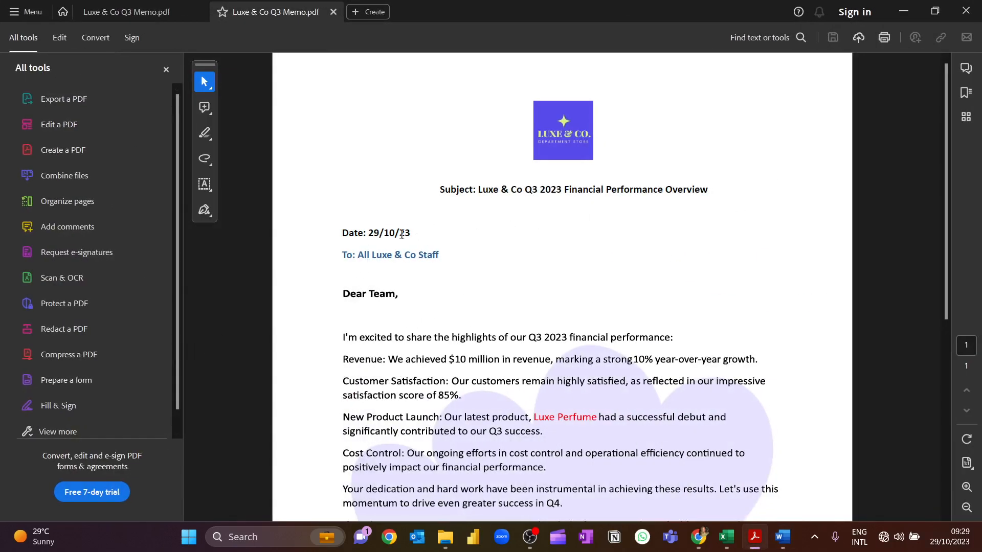
{"action": "scroll", "coordinate": [402, 233], "scroll_direction": "down", "scroll_amount": 7}
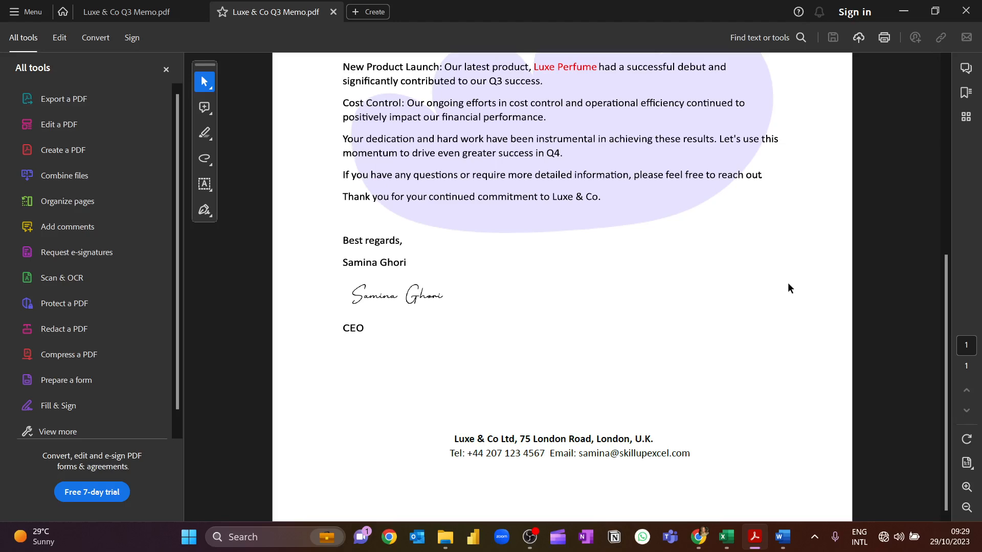
{"action": "scroll", "coordinate": [870, 317], "scroll_direction": "up", "scroll_amount": 8}
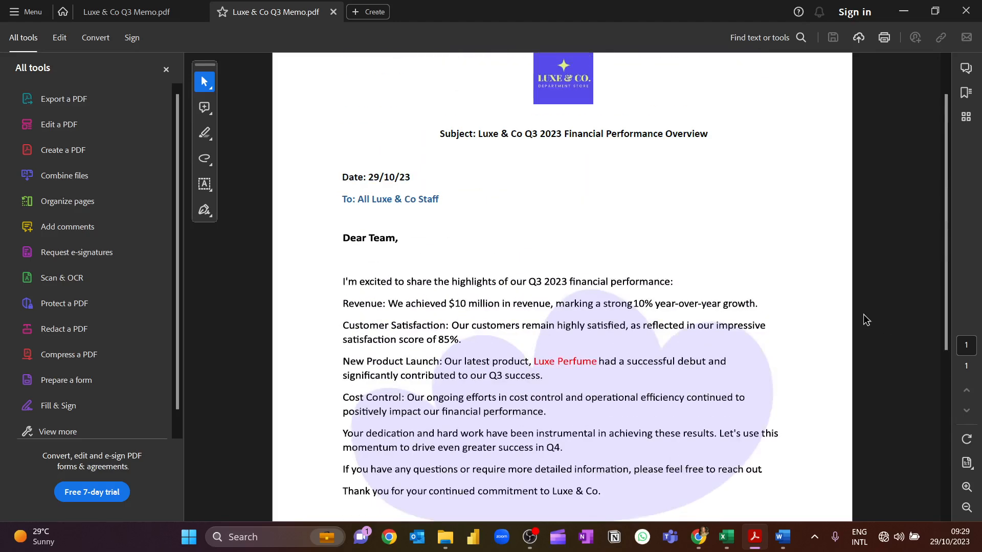